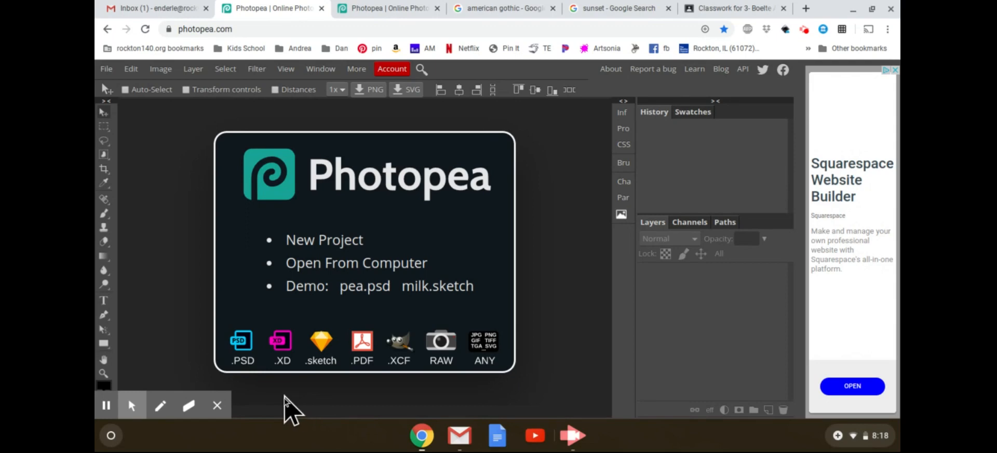
Open americangothic.jpg from the Downloads folder.
{"action": "left_click", "coordinate": [218, 407]}
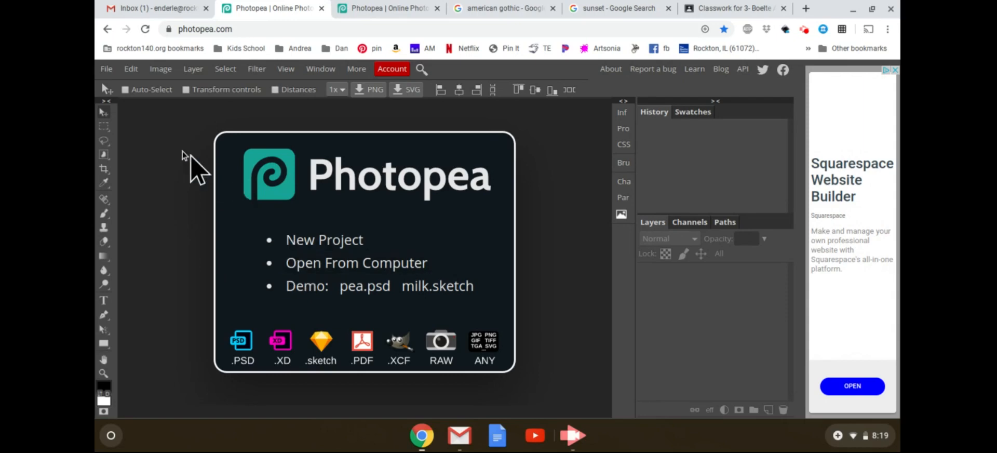
{"action": "left_click", "coordinate": [105, 69]}
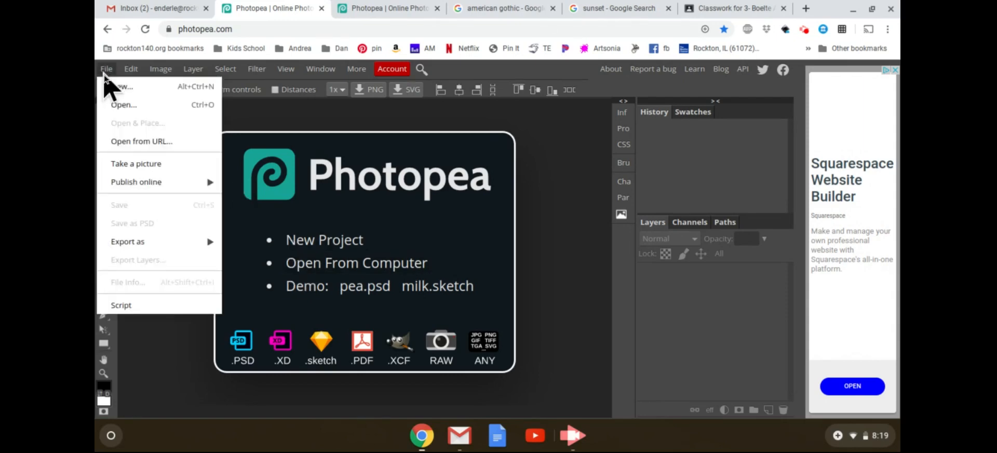
{"action": "left_click", "coordinate": [123, 105]}
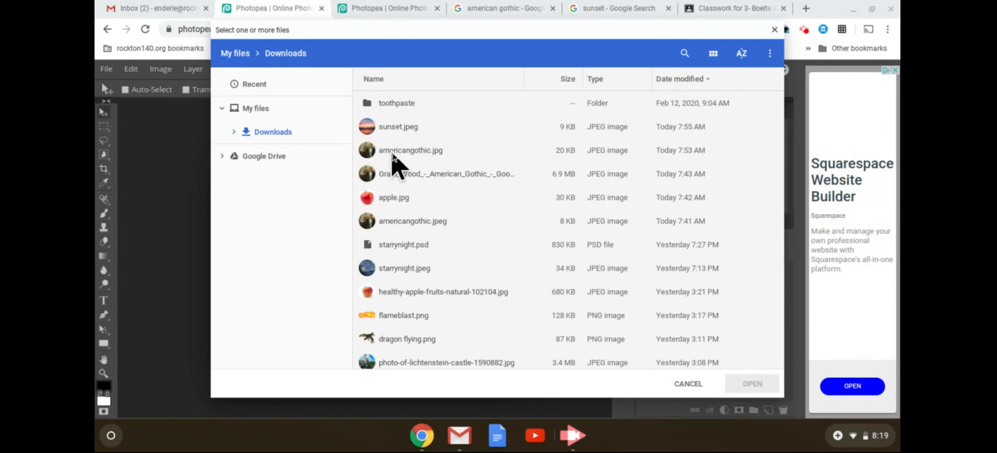
{"action": "left_click", "coordinate": [393, 152]}
{"action": "left_click", "coordinate": [752, 384]}
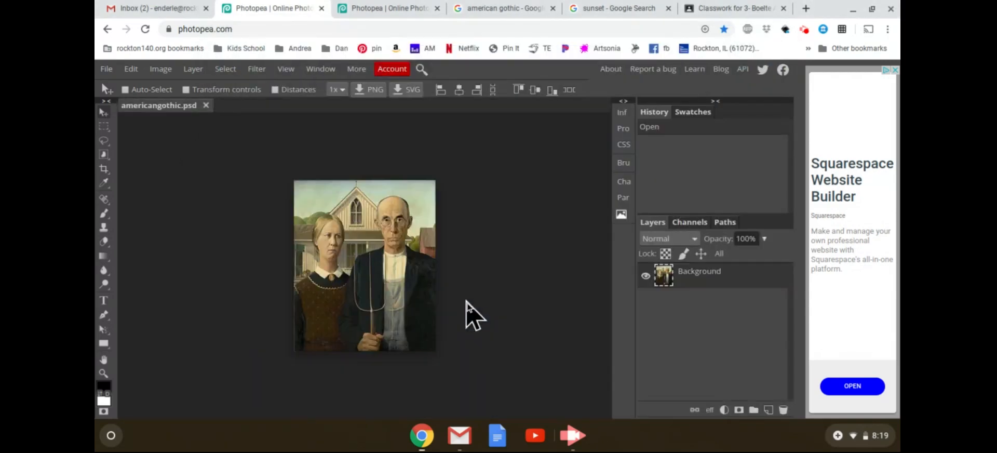
Zoom in on the painting until the two figures and the house fill the height of the workspace.
{"action": "left_click", "coordinate": [103, 375]}
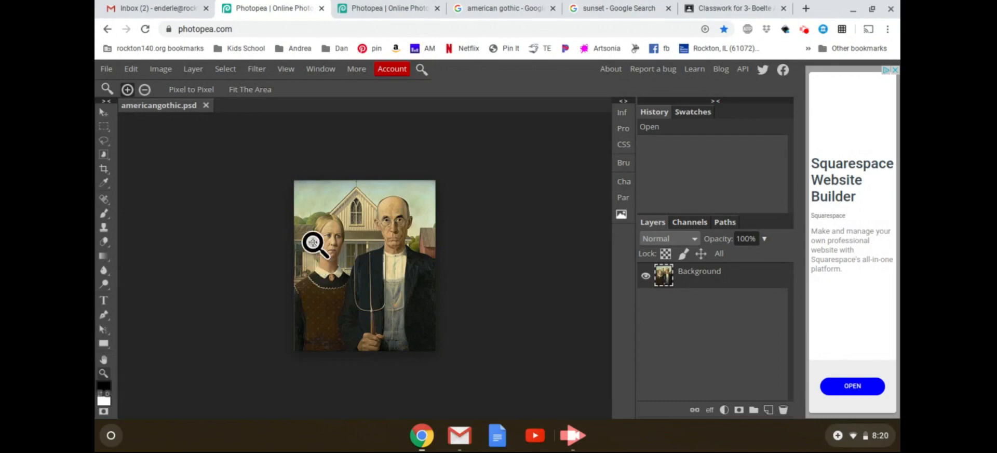
{"action": "left_click", "coordinate": [351, 254]}
{"action": "left_click", "coordinate": [351, 254]}
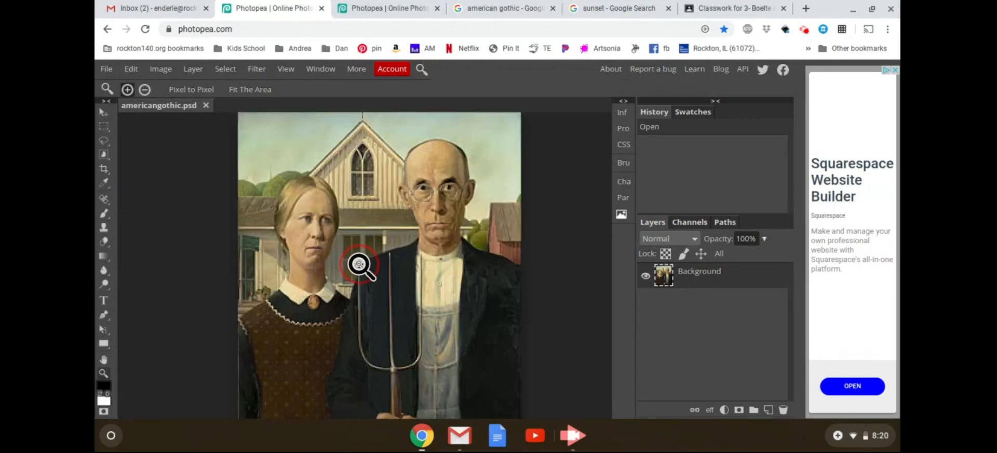
{"action": "left_click", "coordinate": [358, 265]}
{"action": "left_click", "coordinate": [376, 281]}
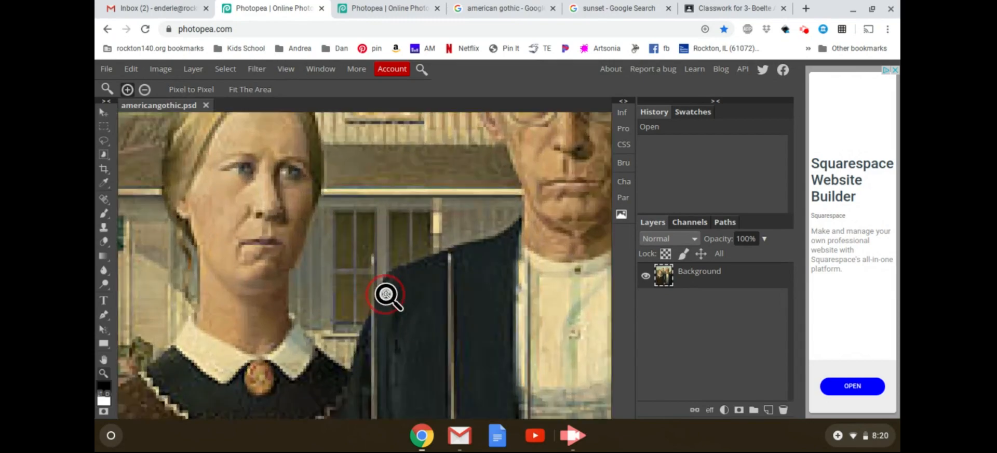
{"action": "left_click", "coordinate": [397, 309]}
{"action": "left_click", "coordinate": [399, 312], "text": "alt"}
{"action": "left_click", "coordinate": [391, 303], "text": "alt"}
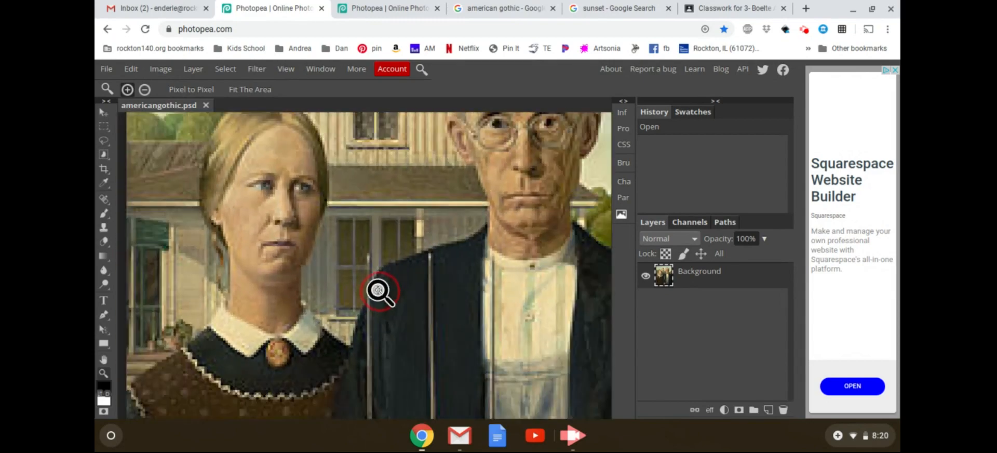
{"action": "left_click", "coordinate": [379, 292], "text": "alt"}
{"action": "left_click", "coordinate": [371, 282], "text": "alt"}
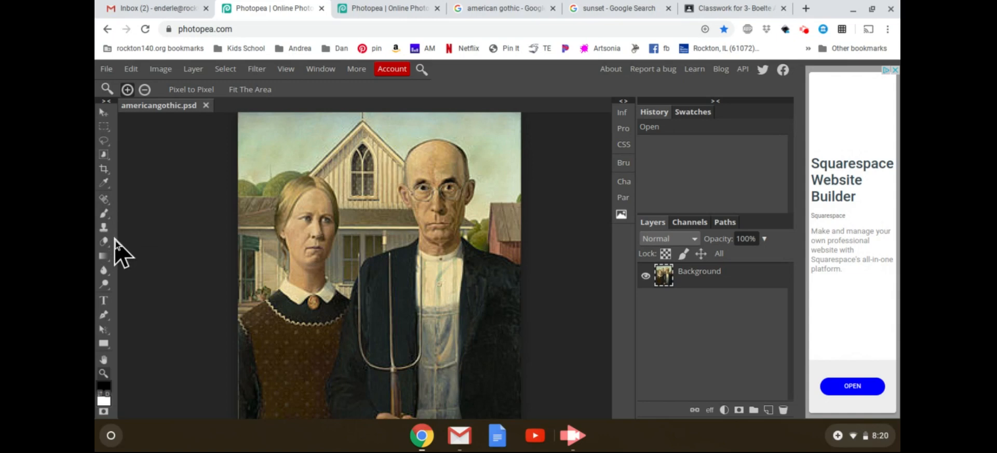
Switch to the Magic Wand tool and set its tolerance to 30.
{"action": "right_click", "coordinate": [104, 156]}
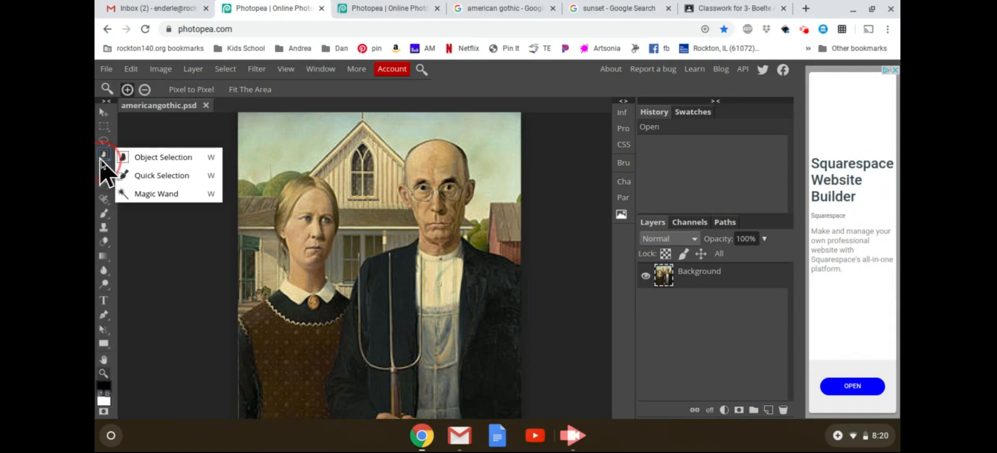
{"action": "left_click", "coordinate": [102, 156]}
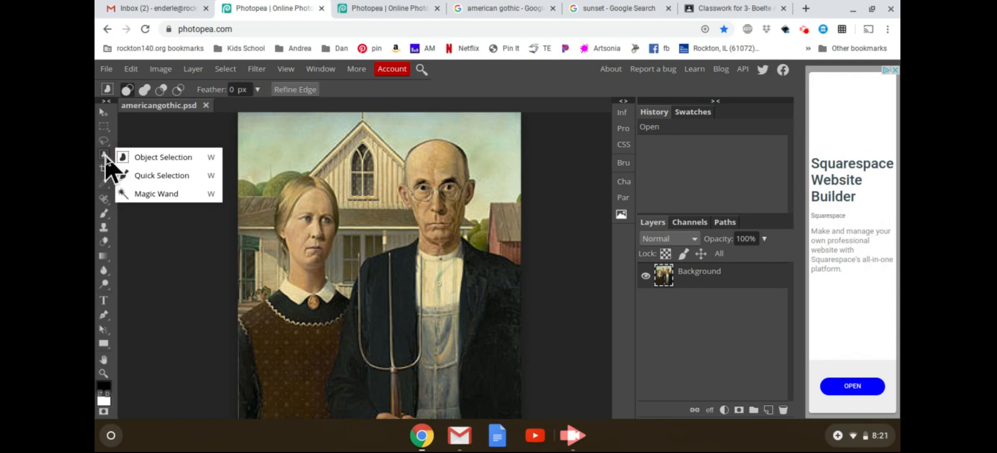
{"action": "left_click", "coordinate": [105, 155]}
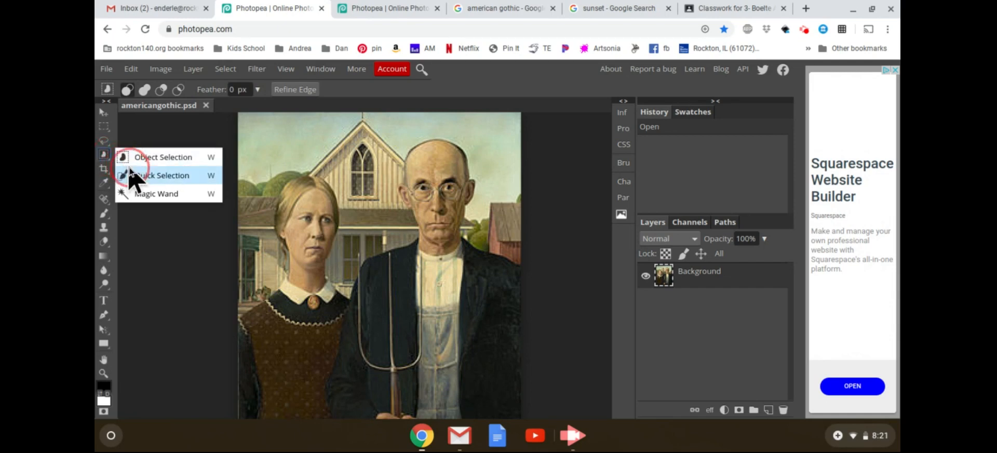
{"action": "left_click", "coordinate": [148, 193]}
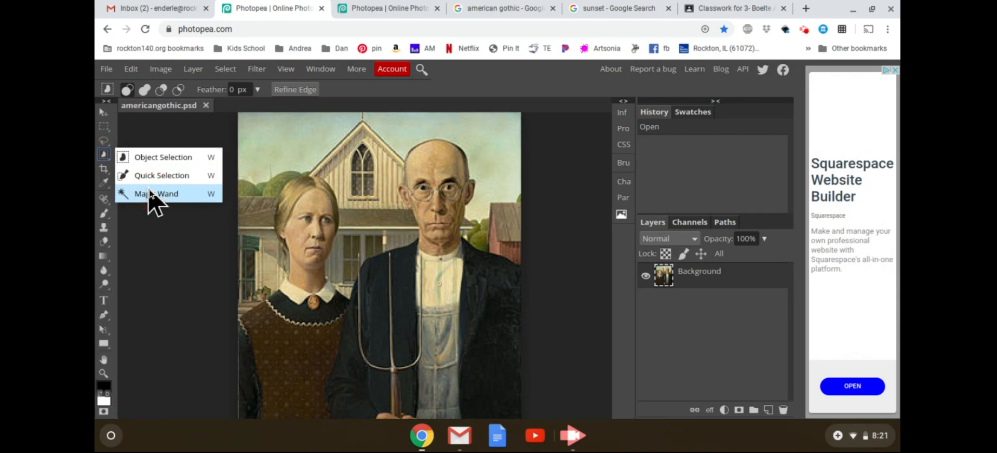
{"action": "left_click", "coordinate": [148, 201]}
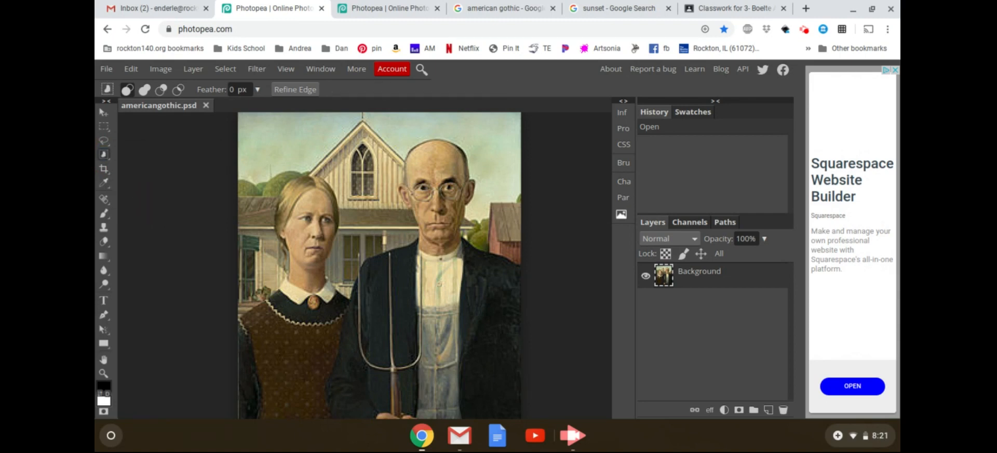
{"action": "left_click", "coordinate": [103, 155]}
{"action": "left_click", "coordinate": [103, 155]}
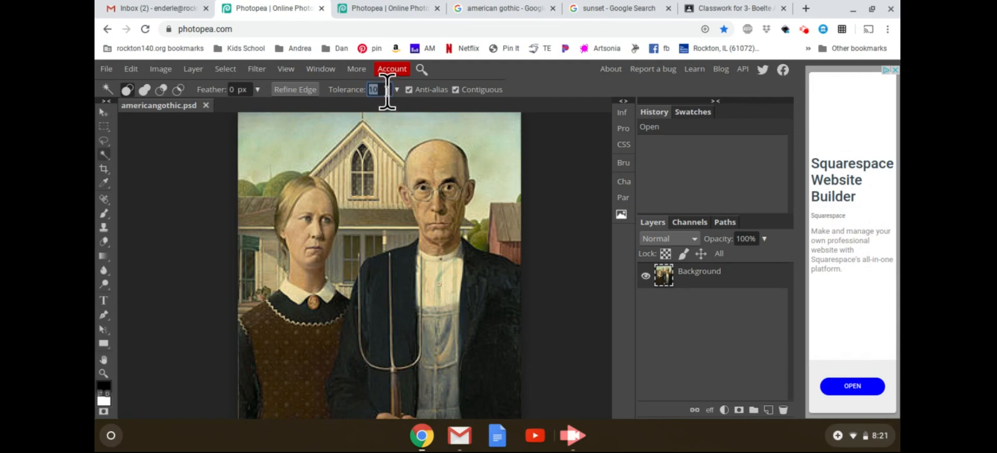
{"action": "type", "text": "30"}
{"action": "left_click", "coordinate": [223, 137]}
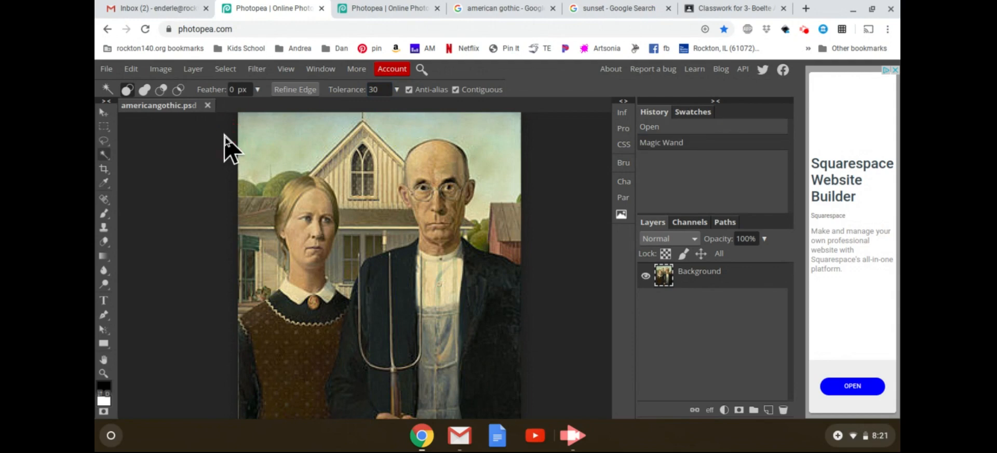
Select the sky on both sides of the steeple, adding the leftover patches near the man's head and the roof edge.
{"action": "left_click", "coordinate": [256, 135]}
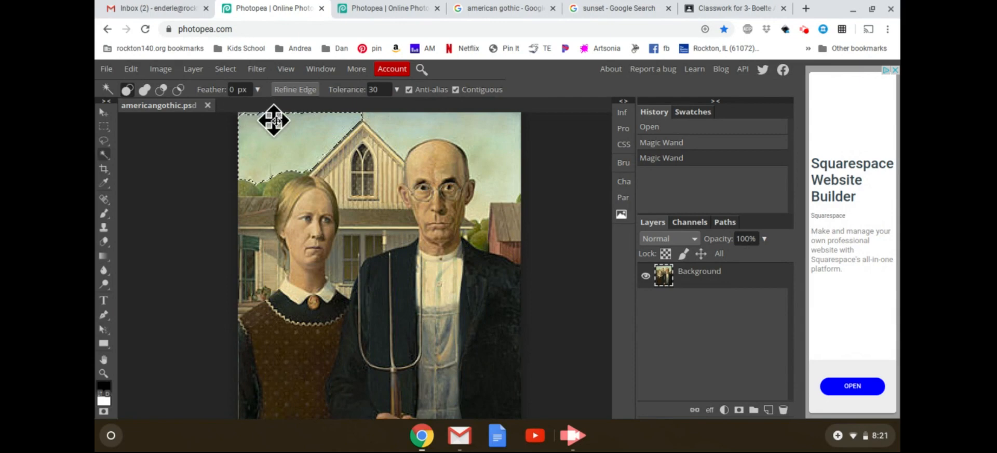
{"action": "left_click", "coordinate": [390, 126]}
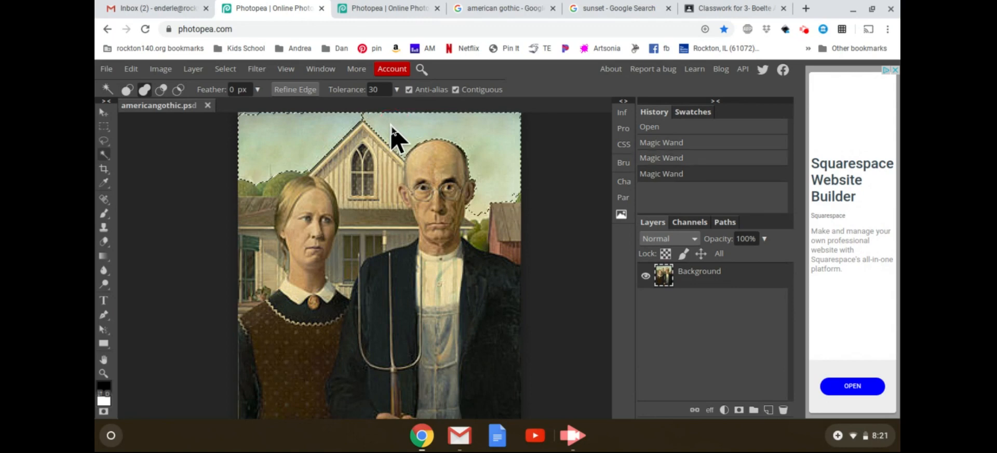
{"action": "left_click", "coordinate": [469, 214]}
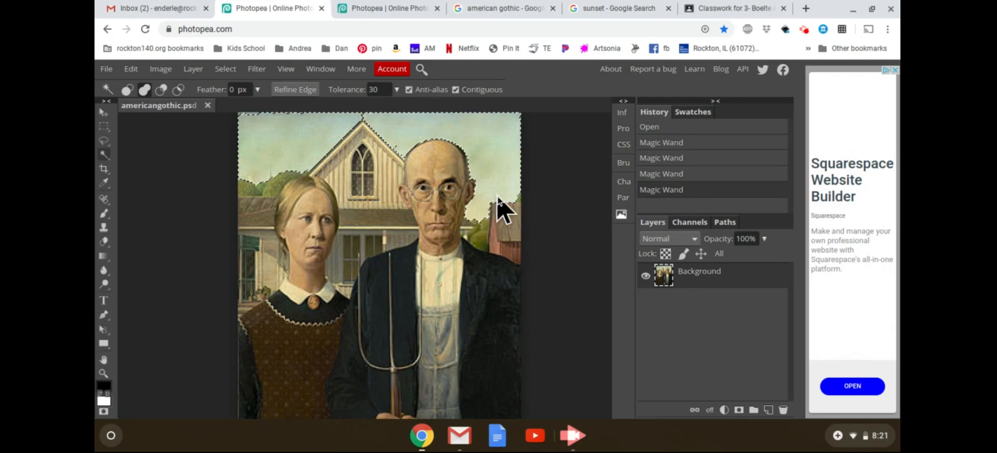
{"action": "left_click", "coordinate": [253, 117]}
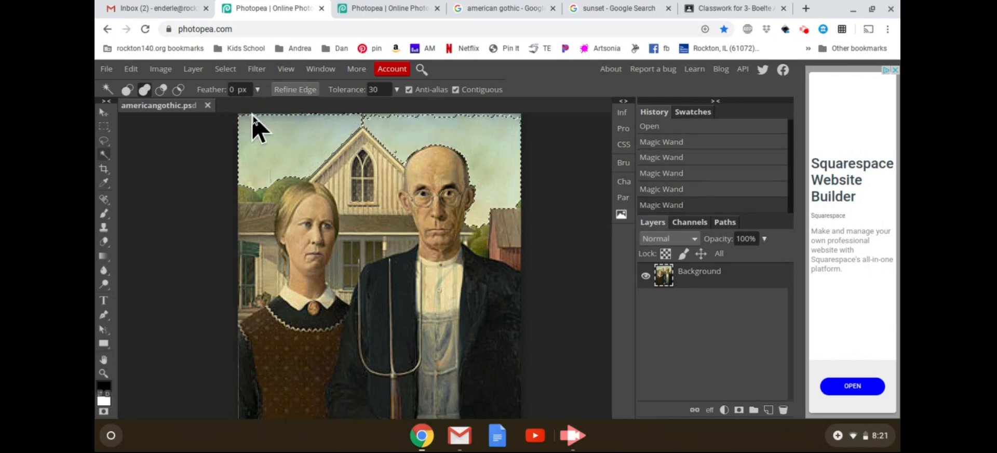
{"action": "left_click", "coordinate": [382, 119]}
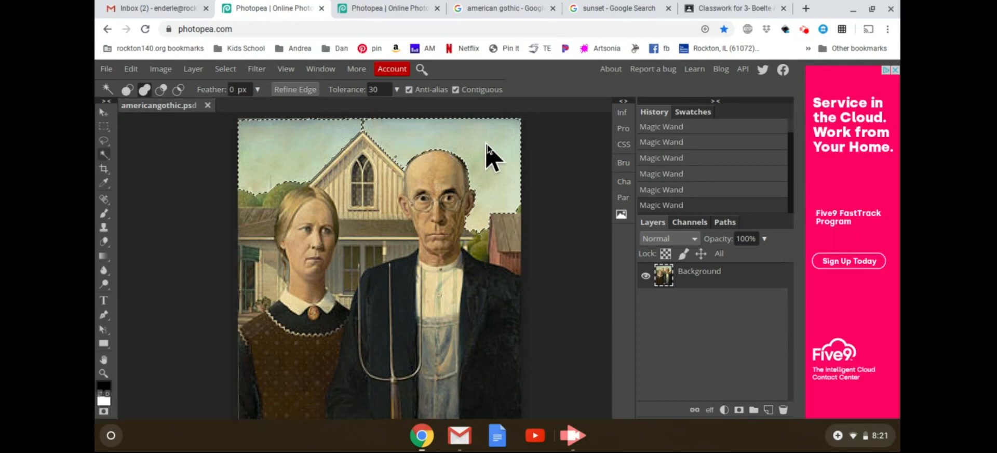
{"action": "key", "text": "shift"}
{"action": "left_click", "coordinate": [388, 155], "text": "shift"}
{"action": "left_click", "coordinate": [395, 159], "text": "shift"}
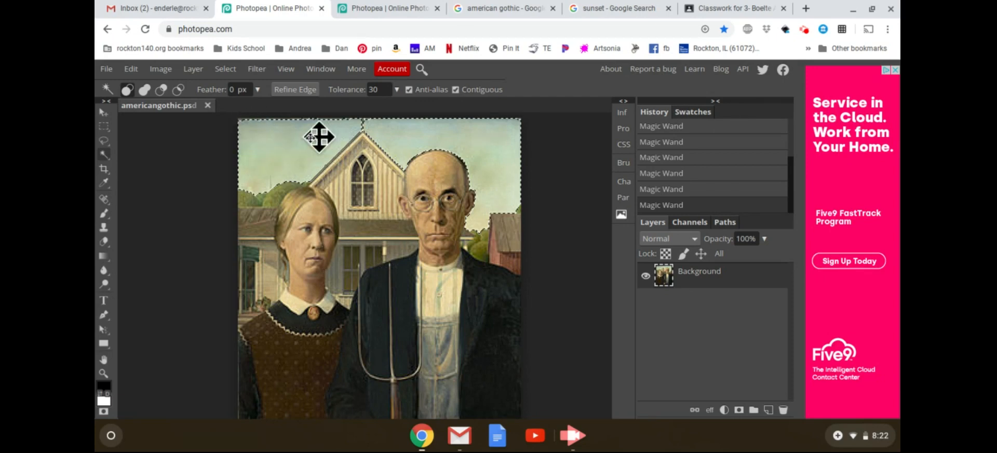
Invert the sky selection and add a raster mask to the Background layer that hides the sky.
{"action": "left_click", "coordinate": [226, 70]}
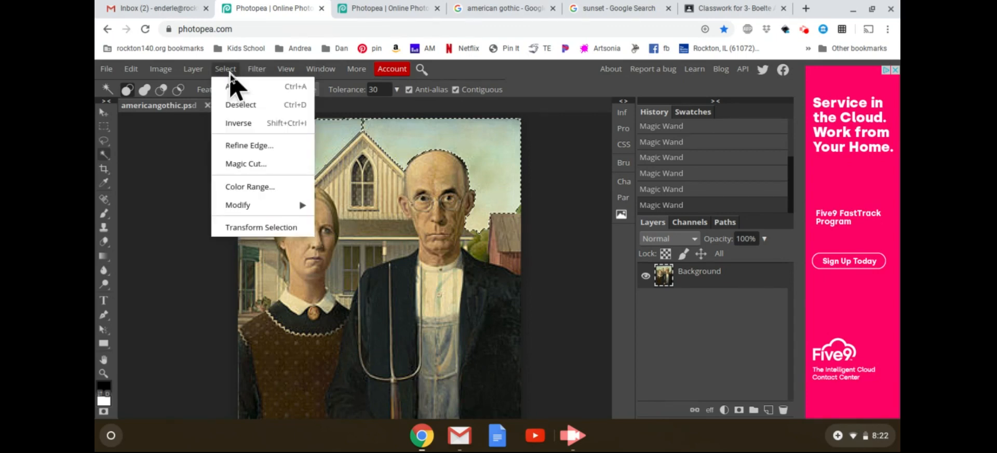
{"action": "left_click", "coordinate": [240, 125]}
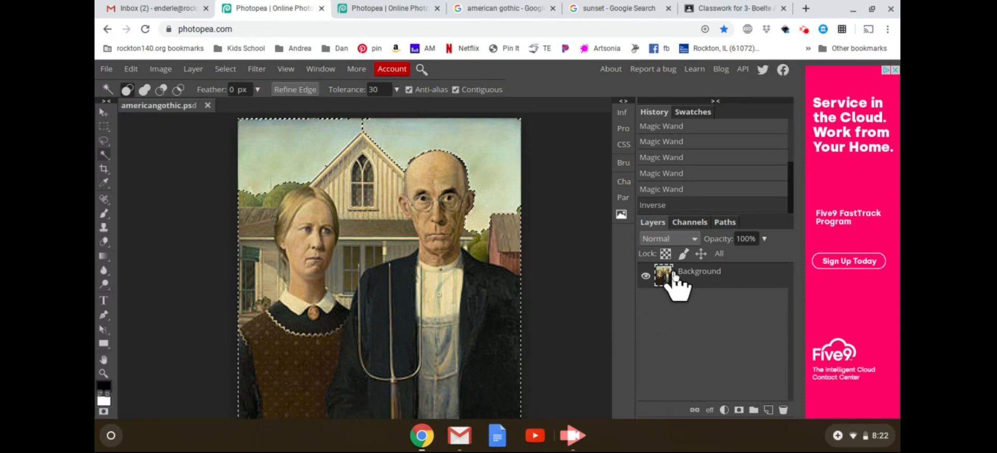
{"action": "left_click", "coordinate": [739, 410]}
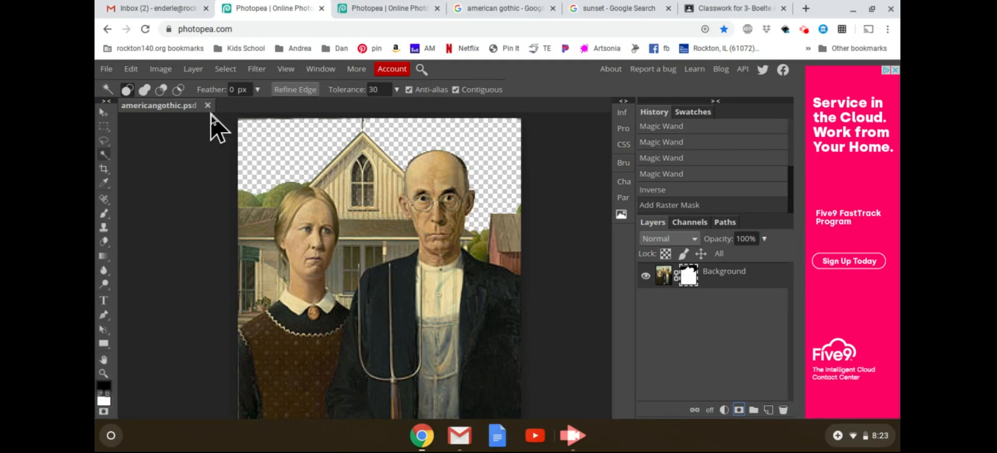
Place sunset.jpeg from Downloads into the painting as a new layer.
{"action": "left_click", "coordinate": [107, 70]}
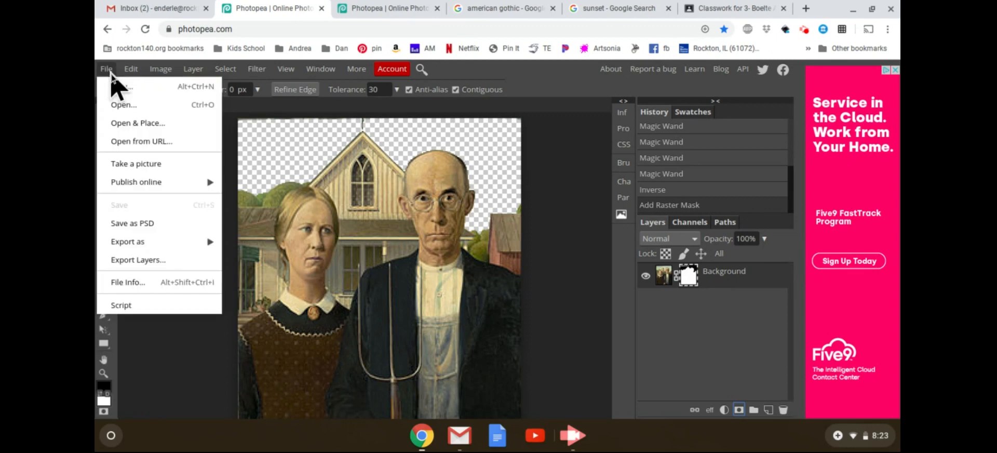
{"action": "left_click", "coordinate": [146, 124]}
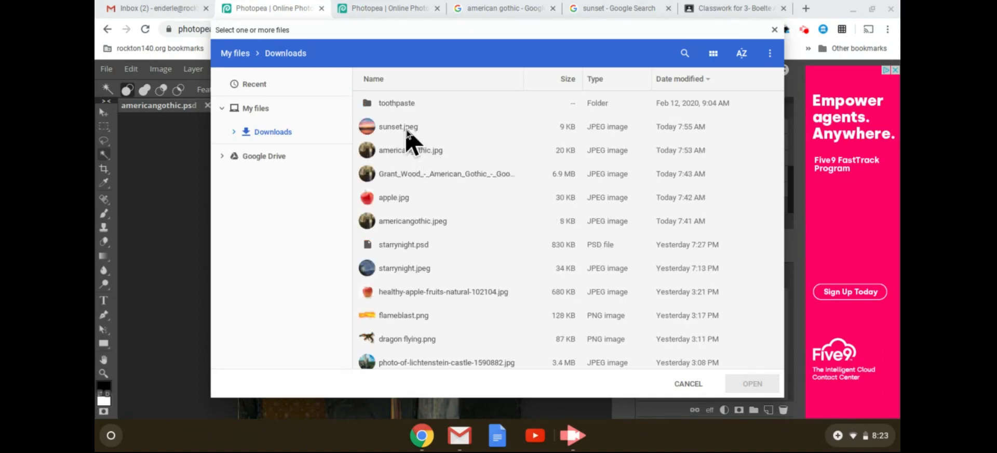
{"action": "double_click", "coordinate": [408, 133]}
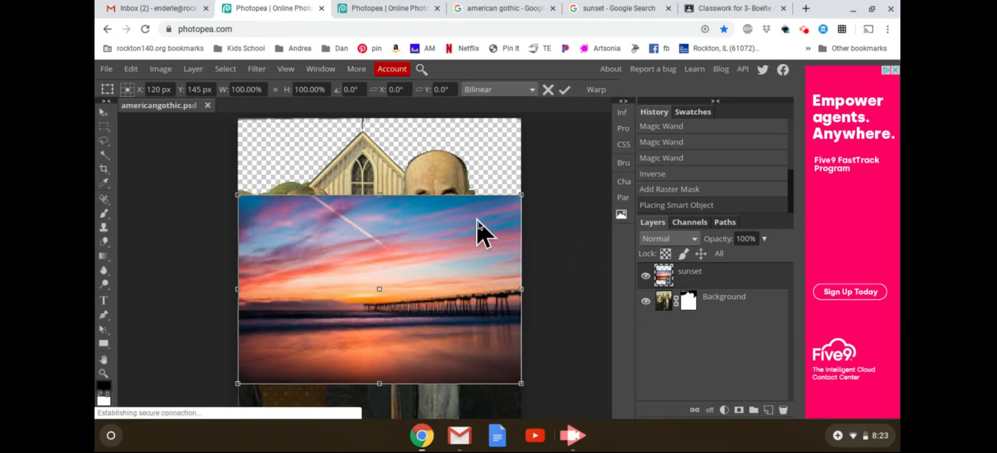
Apply the sunset image's placement and move it up so it covers the top of the canvas.
{"action": "left_click", "coordinate": [723, 275]}
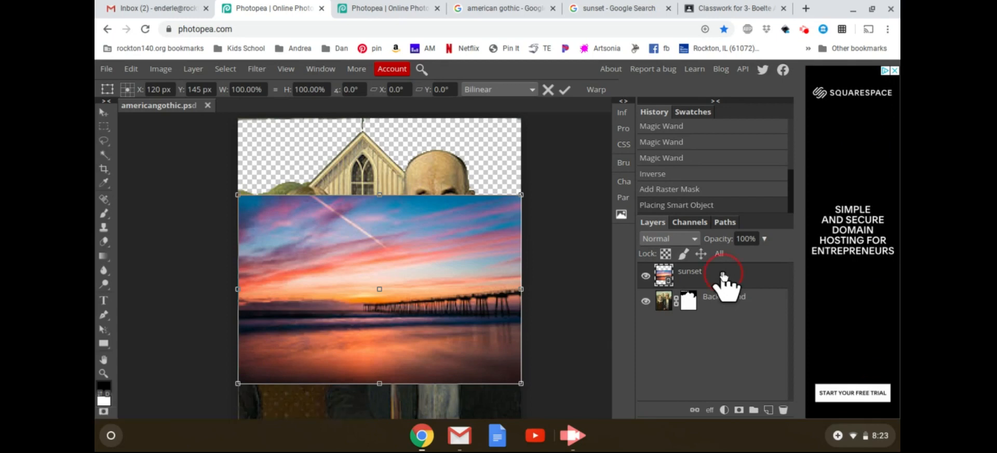
{"action": "left_click_drag", "start_coordinate": [723, 275], "coordinate": [730, 334]}
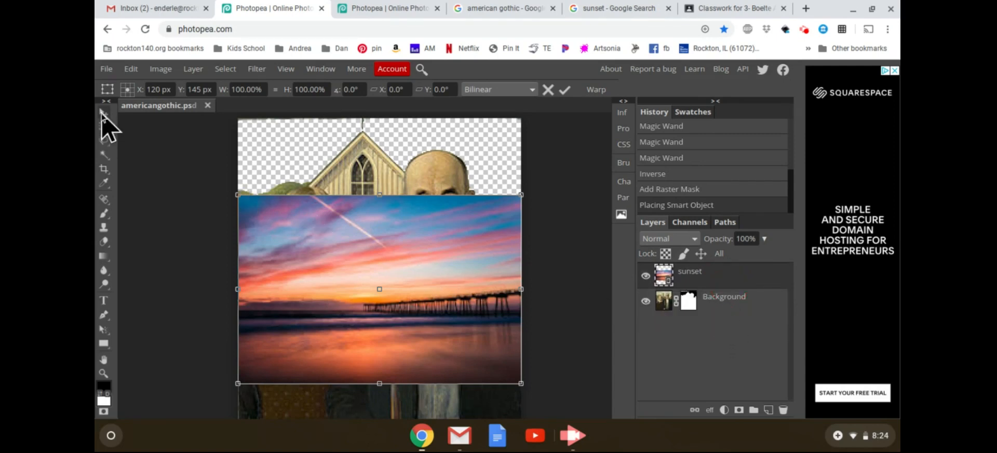
{"action": "left_click", "coordinate": [271, 218]}
{"action": "left_click_drag", "start_coordinate": [315, 270], "coordinate": [313, 179]}
Reorder the layers so the sunset layer lies beneath the masked Background layer.
{"action": "left_click", "coordinate": [729, 300]}
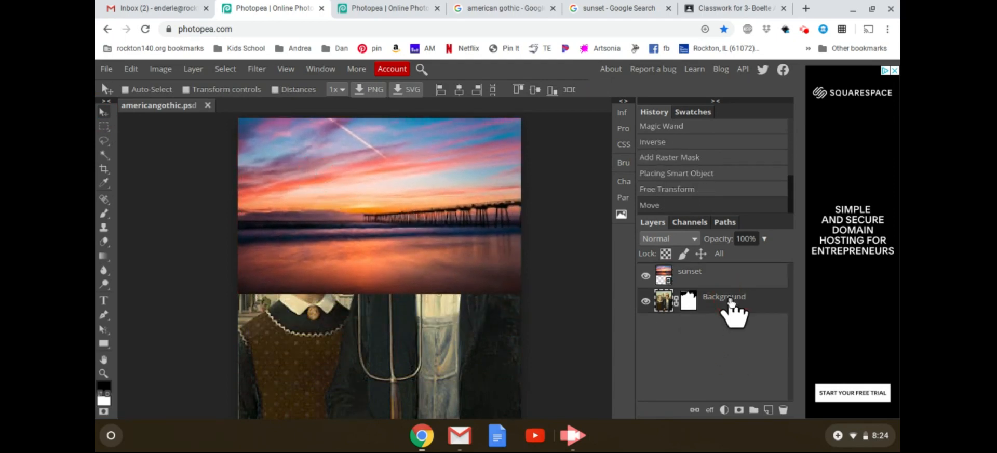
{"action": "left_click_drag", "start_coordinate": [716, 282], "coordinate": [719, 305]}
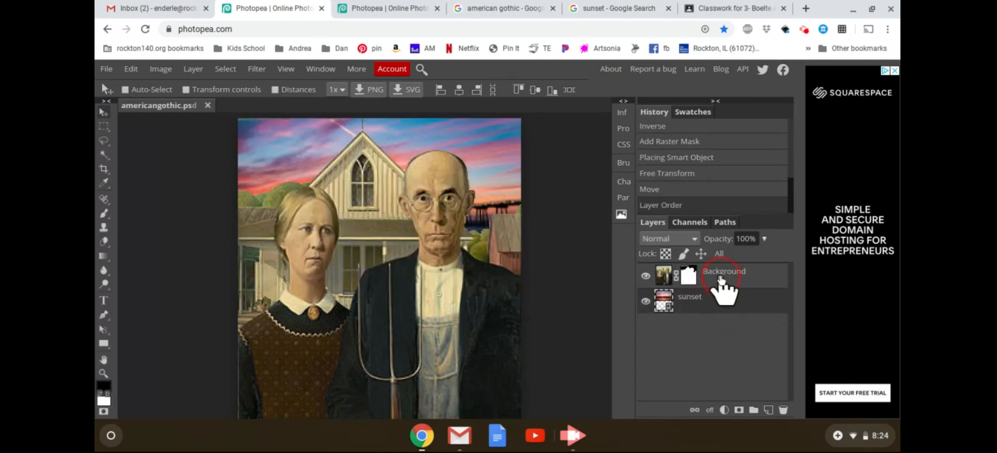
{"action": "mouse_move", "coordinate": [721, 281]}
{"action": "left_mouse_down"}
{"action": "mouse_move", "coordinate": [732, 311]}
{"action": "mouse_move", "coordinate": [725, 274]}
{"action": "left_mouse_up"}
{"action": "left_click", "coordinate": [728, 298]}
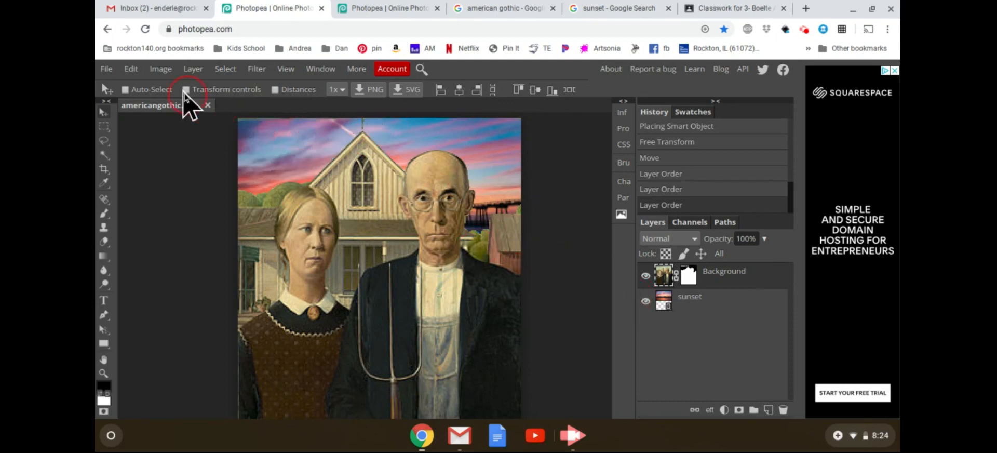
Place the apple JPEG from Downloads into the painting as a new layer.
{"action": "left_click", "coordinate": [114, 70]}
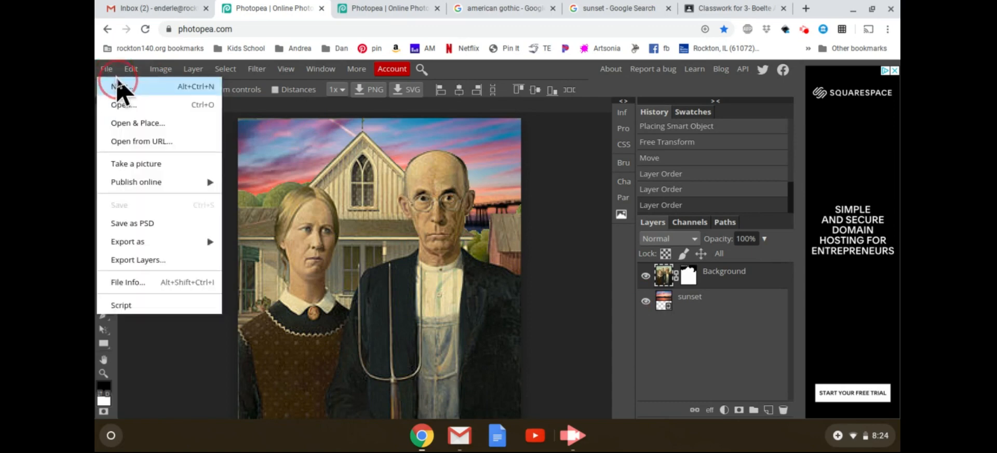
{"action": "left_click", "coordinate": [137, 125]}
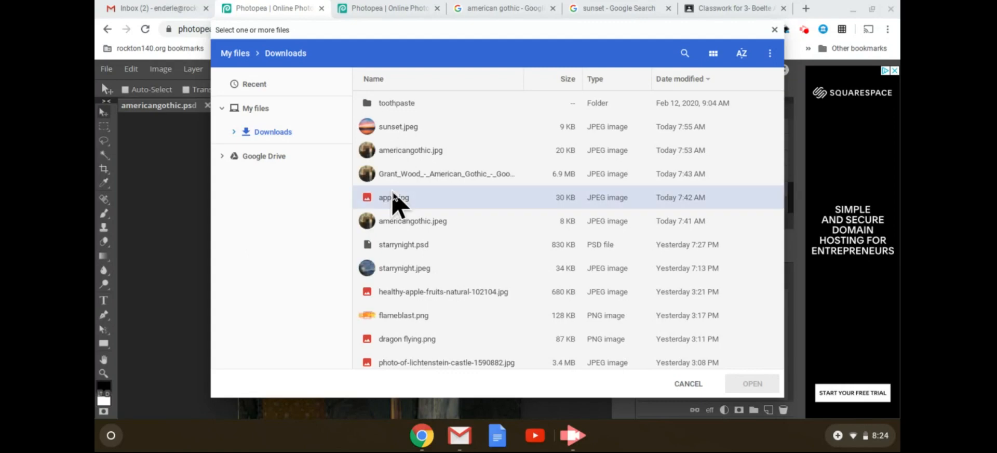
{"action": "left_click", "coordinate": [393, 196]}
{"action": "left_click", "coordinate": [743, 383]}
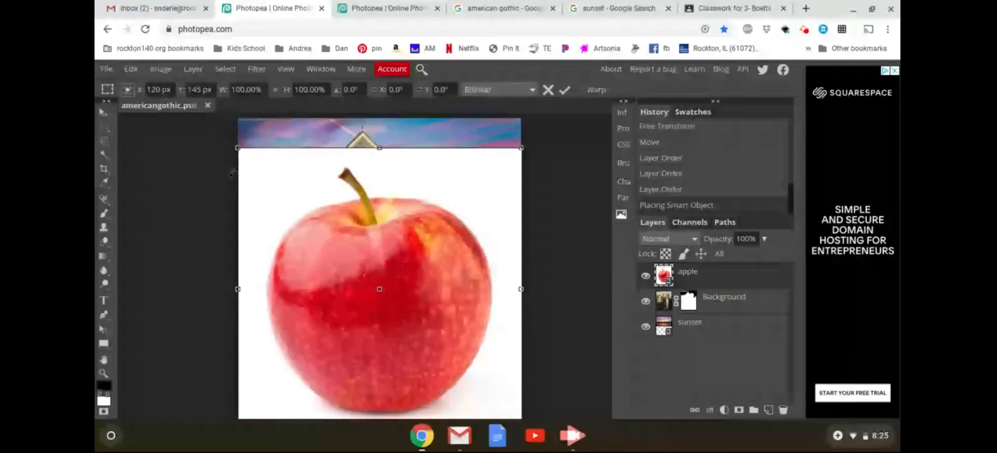
{"action": "key", "text": "F11"}
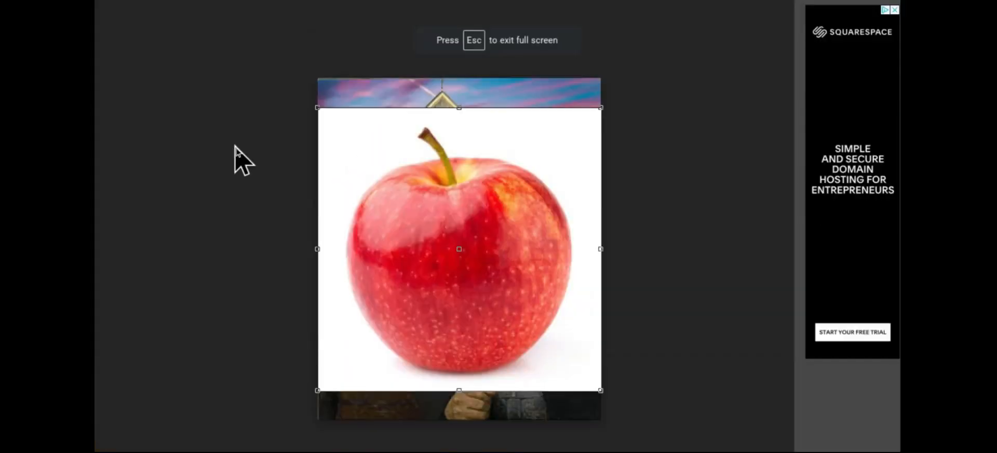
{"action": "key", "text": "Escape"}
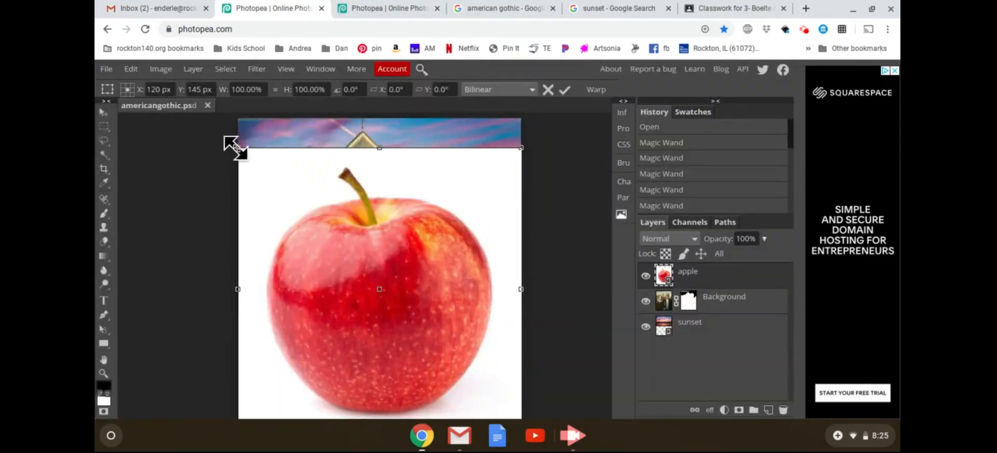
Scale the apple image to 50%, move it over the woman's lower face and chest, and apply the transform with transform controls turned off.
{"action": "mouse_move", "coordinate": [237, 148]}
{"action": "left_mouse_down"}
{"action": "mouse_move", "coordinate": [349, 267]}
{"action": "mouse_move", "coordinate": [296, 328]}
{"action": "mouse_move", "coordinate": [358, 196]}
{"action": "mouse_move", "coordinate": [349, 306]}
{"action": "mouse_move", "coordinate": [295, 202]}
{"action": "mouse_move", "coordinate": [329, 275]}
{"action": "mouse_move", "coordinate": [333, 187]}
{"action": "mouse_move", "coordinate": [343, 201]}
{"action": "left_mouse_up"}
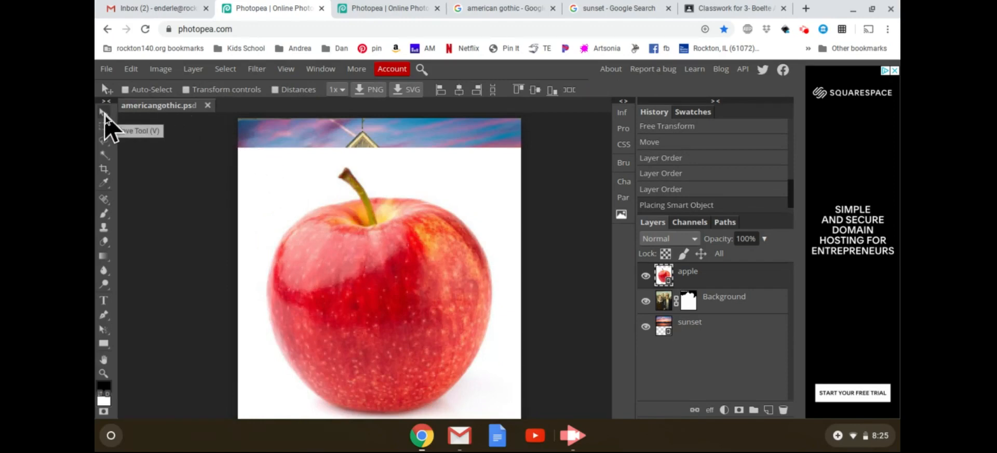
{"action": "left_click", "coordinate": [105, 127]}
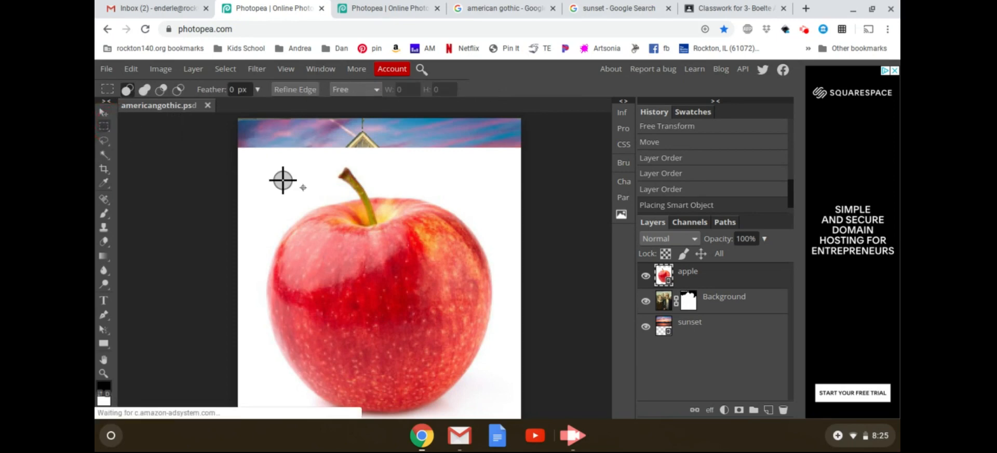
{"action": "left_click", "coordinate": [105, 112]}
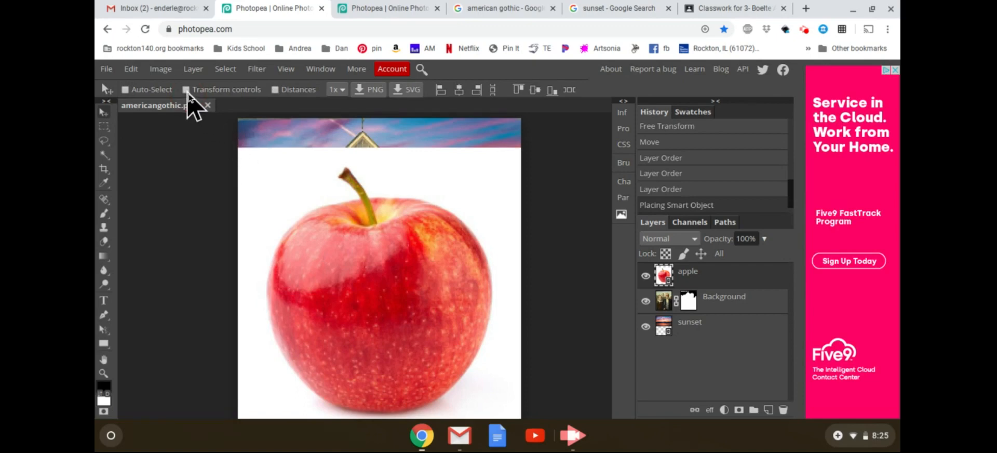
{"action": "left_click", "coordinate": [187, 91]}
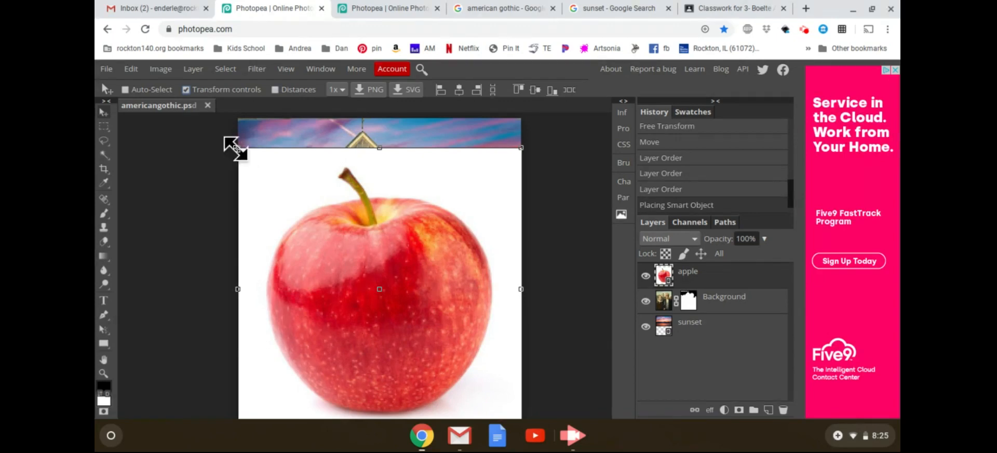
{"action": "left_click_drag", "start_coordinate": [237, 149], "coordinate": [381, 325]}
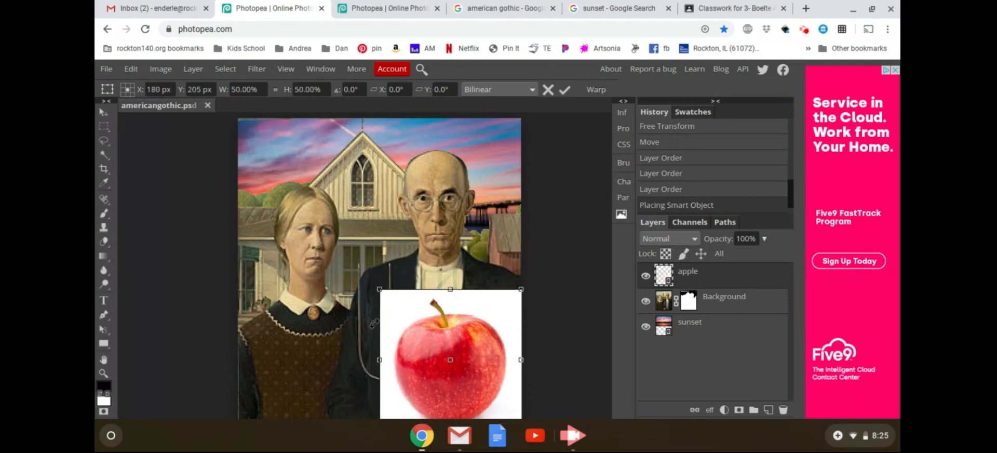
{"action": "left_click_drag", "start_coordinate": [466, 385], "coordinate": [351, 327]}
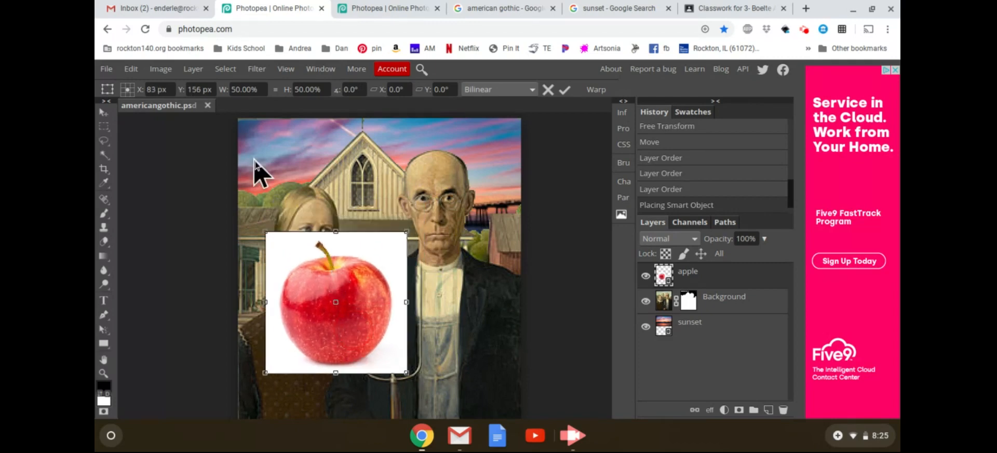
{"action": "left_click", "coordinate": [102, 115]}
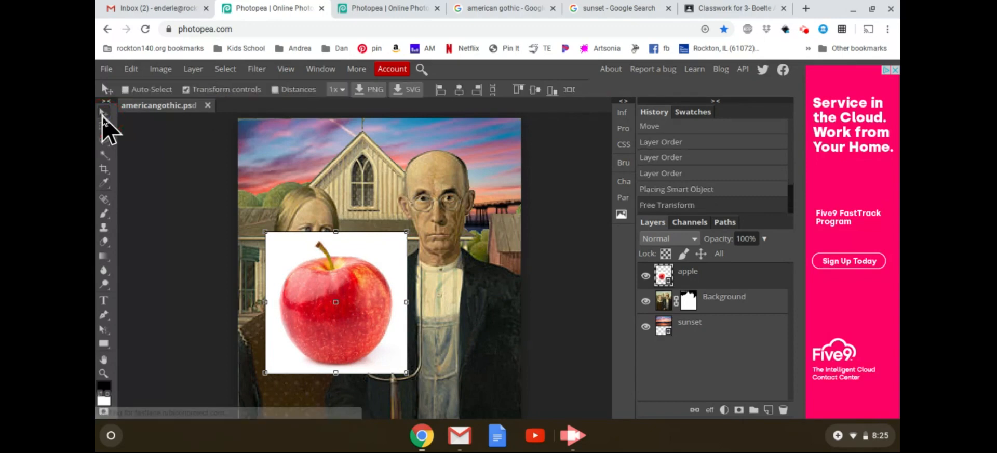
{"action": "left_click", "coordinate": [186, 89]}
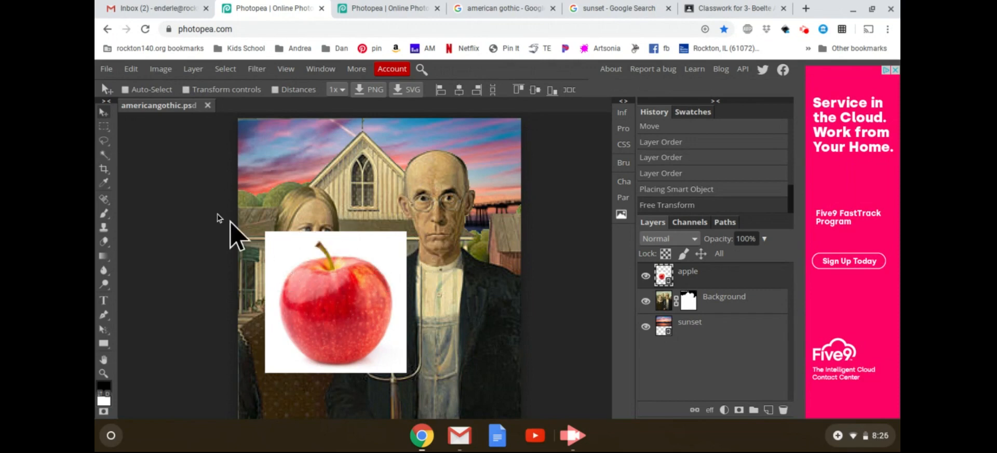
Start a Quick Selection on the apple layer and rasterize its smart object.
{"action": "right_click", "coordinate": [101, 160]}
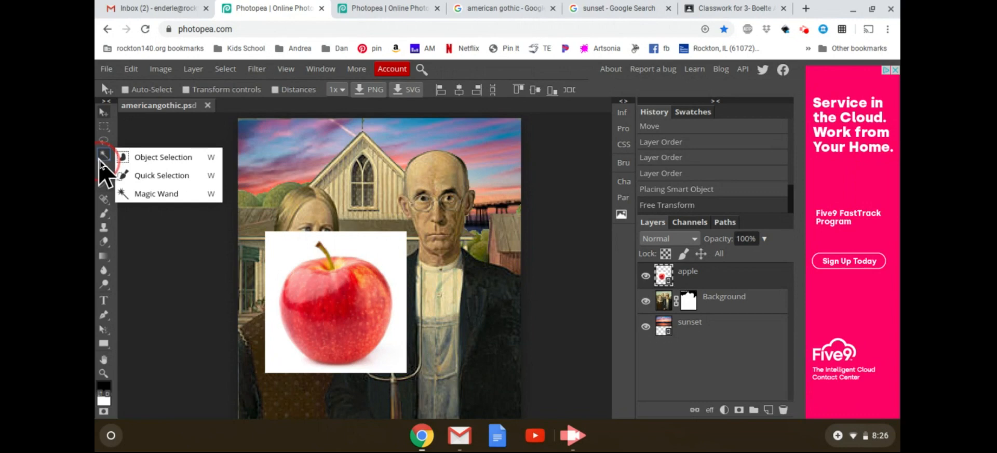
{"action": "left_click", "coordinate": [176, 175]}
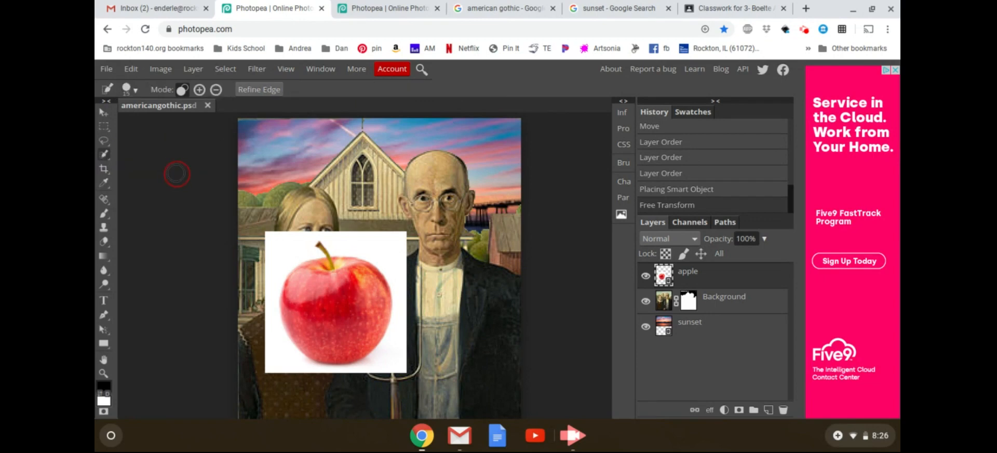
{"action": "left_click", "coordinate": [346, 250]}
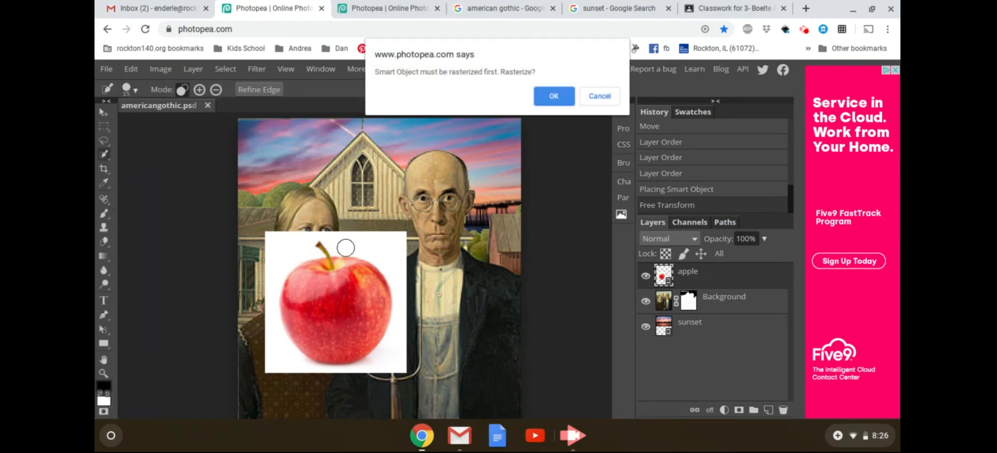
{"action": "left_click", "coordinate": [541, 96]}
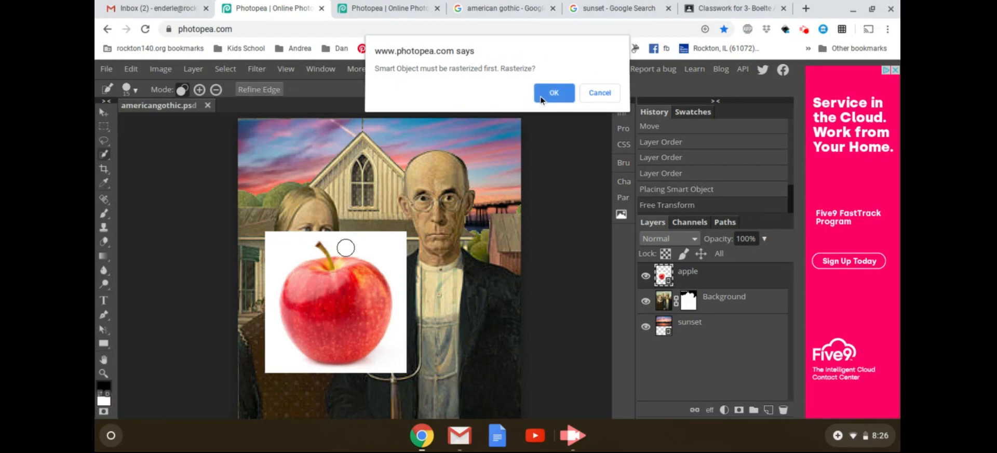
Try to select the white background around the apple with Quick Selection, and undo that selection.
{"action": "mouse_move", "coordinate": [384, 247]}
{"action": "left_mouse_down"}
{"action": "mouse_move", "coordinate": [362, 246]}
{"action": "mouse_move", "coordinate": [404, 282]}
{"action": "left_mouse_up"}
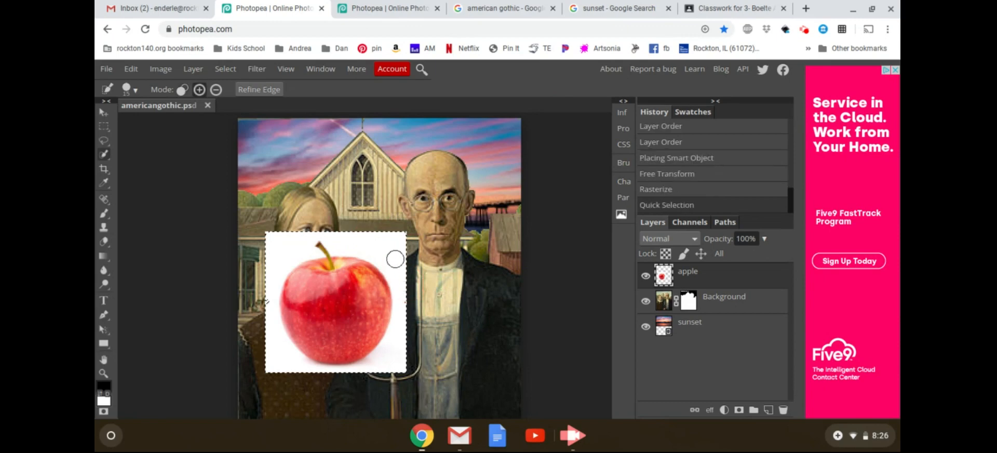
{"action": "key", "text": "ctrl+z"}
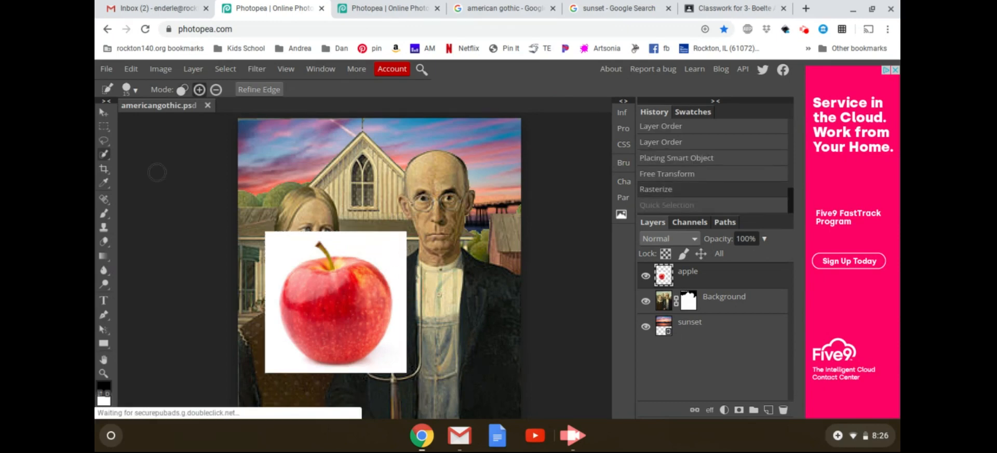
Select the white background around the apple using the Magic Wand with a tolerance of 30.
{"action": "left_click", "coordinate": [104, 155]}
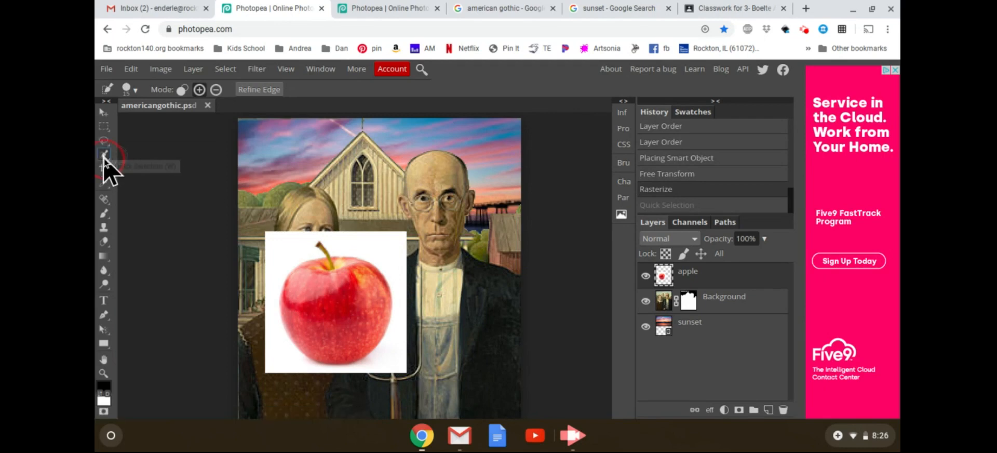
{"action": "left_click", "coordinate": [139, 196]}
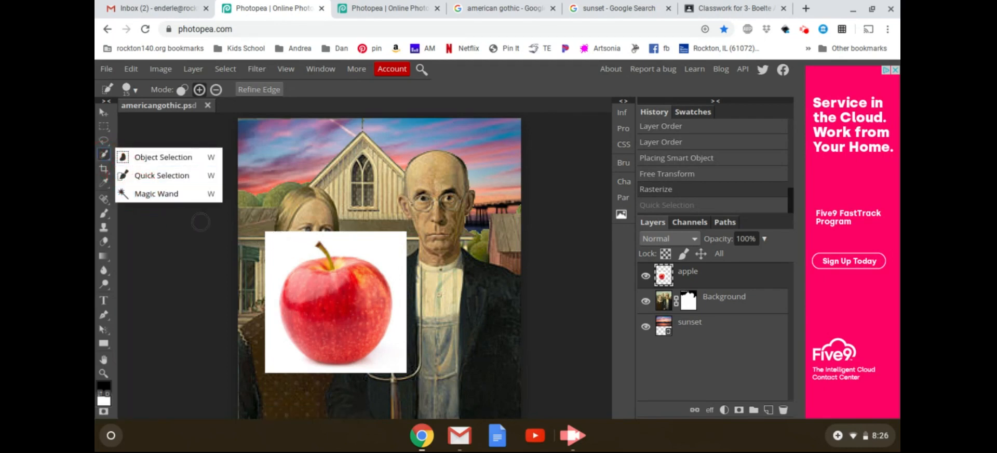
{"action": "left_click", "coordinate": [133, 195]}
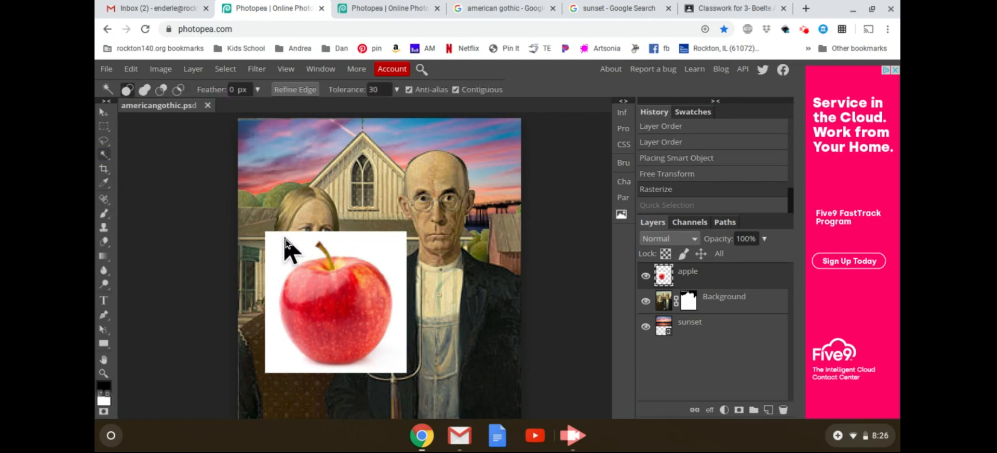
{"action": "left_click", "coordinate": [291, 258]}
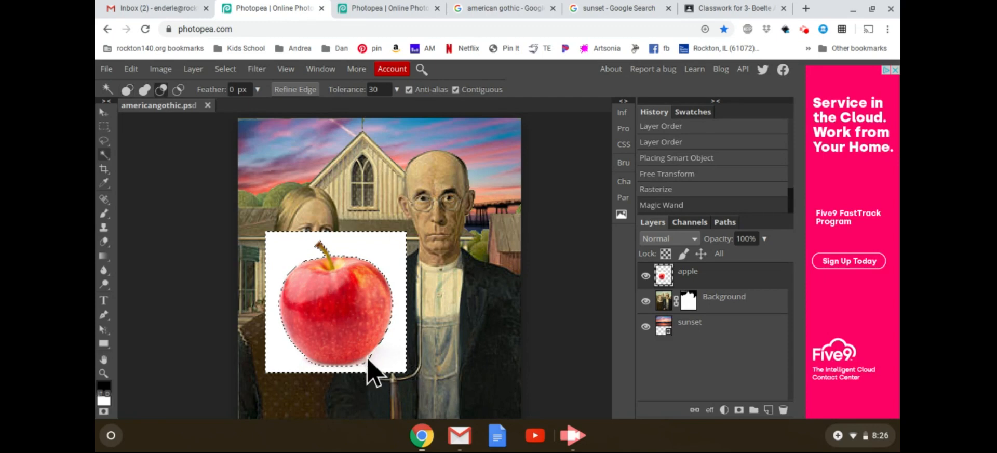
Add the leftover shadow areas beneath the apple to the Magic Wand selection.
{"action": "scroll", "coordinate": [370, 372], "scroll_direction": "up", "scroll_amount": 2}
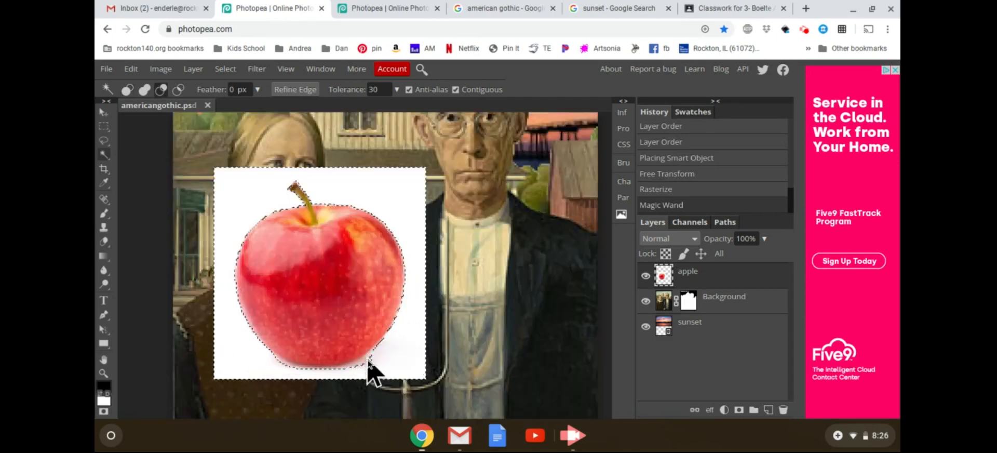
{"action": "scroll", "coordinate": [370, 373], "scroll_direction": "up", "scroll_amount": 1}
{"action": "scroll", "coordinate": [370, 373], "scroll_direction": "up", "scroll_amount": 1}
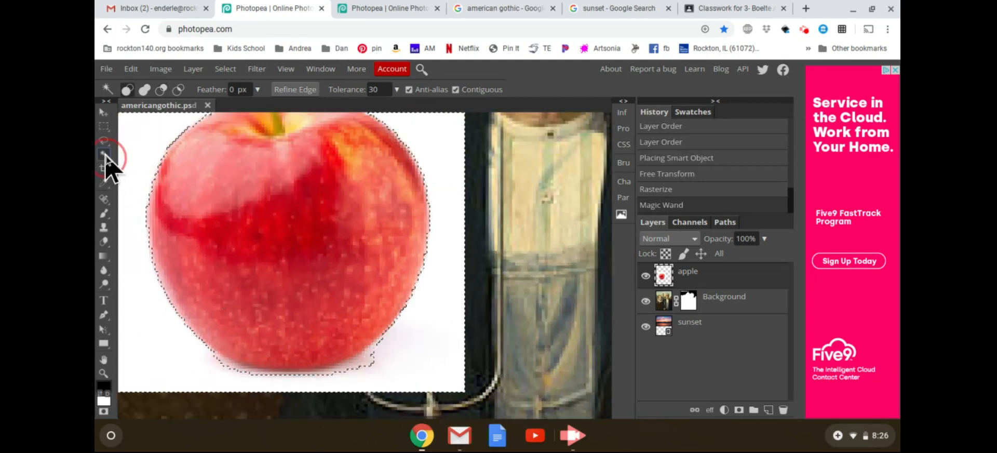
{"action": "key", "text": "shift"}
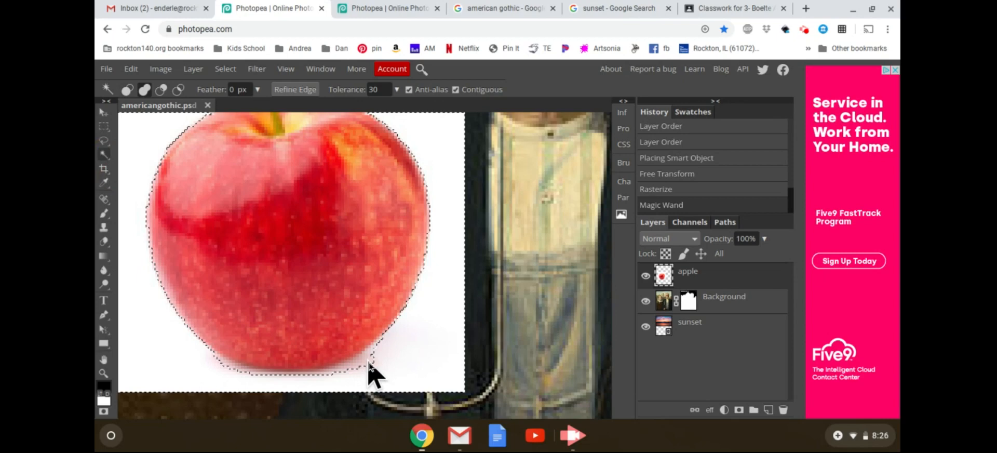
{"action": "key", "text": "shift"}
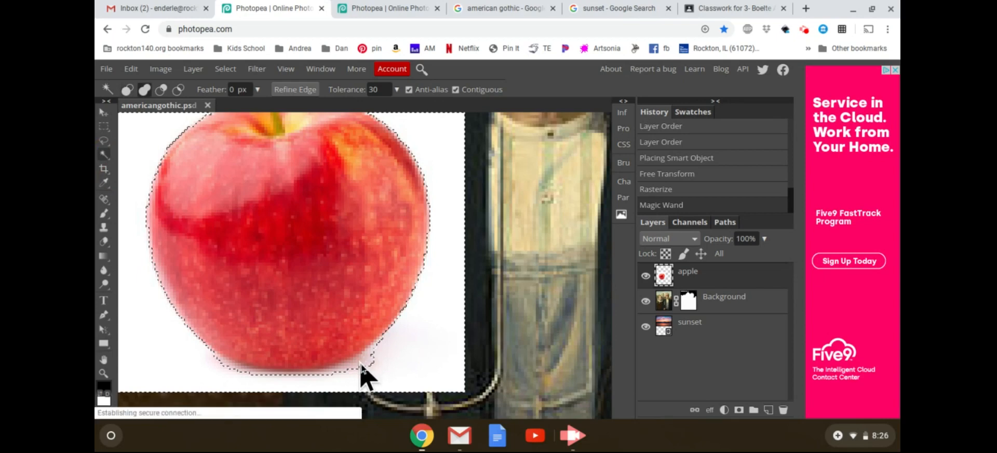
{"action": "left_click", "coordinate": [367, 363], "text": "shift"}
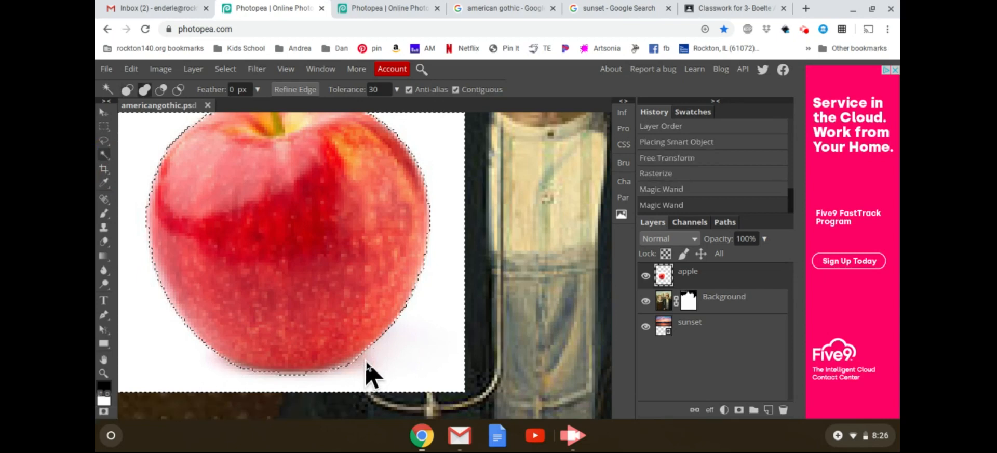
{"action": "left_click", "coordinate": [285, 374], "text": "shift"}
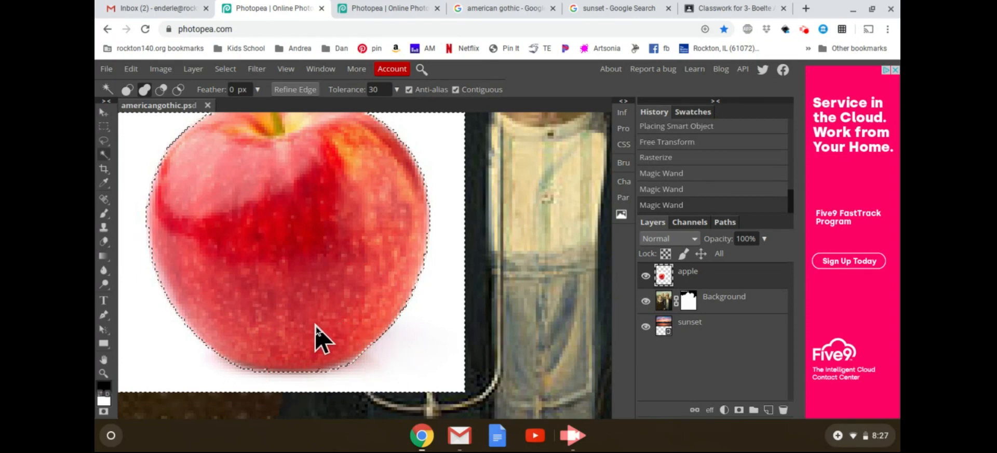
Invert the selection and add a raster mask to the apple layer that hides its white background.
{"action": "scroll", "coordinate": [344, 326], "scroll_direction": "up", "scroll_amount": 3}
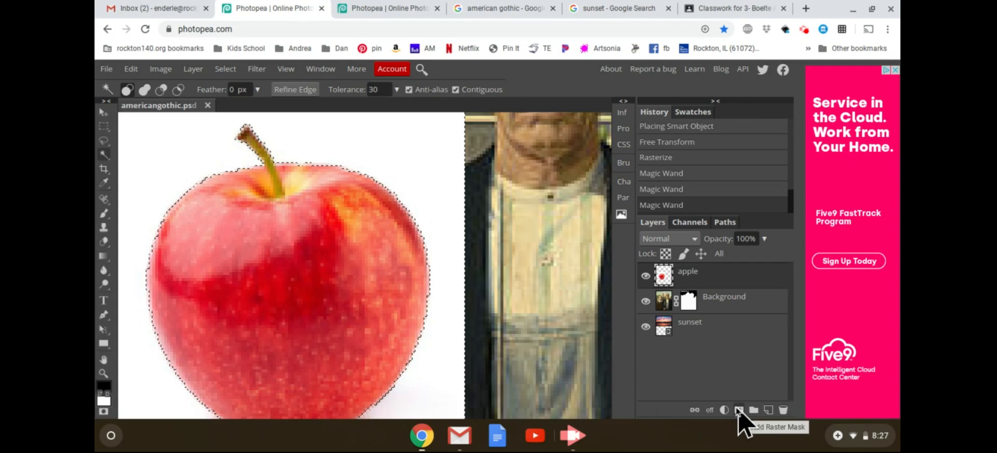
{"action": "left_click", "coordinate": [226, 70]}
{"action": "left_click", "coordinate": [232, 122]}
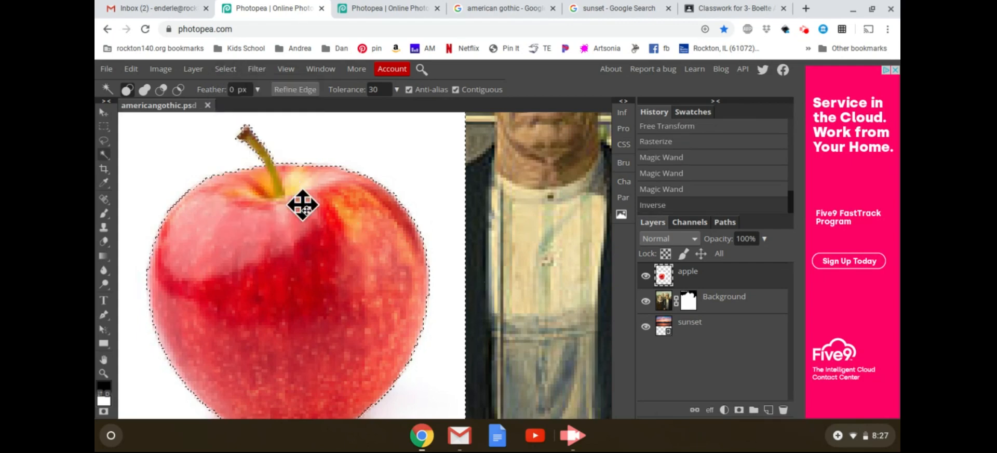
{"action": "left_click", "coordinate": [739, 410]}
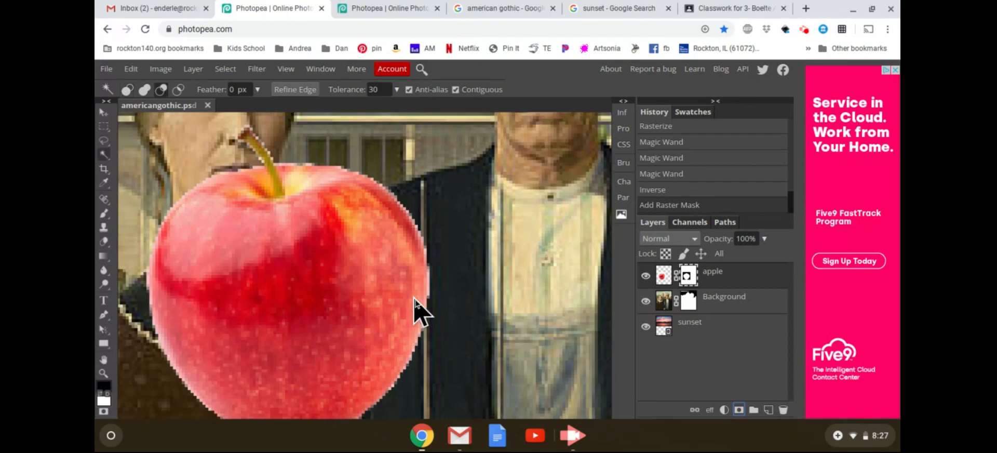
Choose the Brush for retouching the apple's mask edge and set its size to 3 px.
{"action": "scroll", "coordinate": [416, 310], "scroll_direction": "down", "scroll_amount": 6}
{"action": "scroll", "coordinate": [415, 310], "scroll_direction": "up", "scroll_amount": 3}
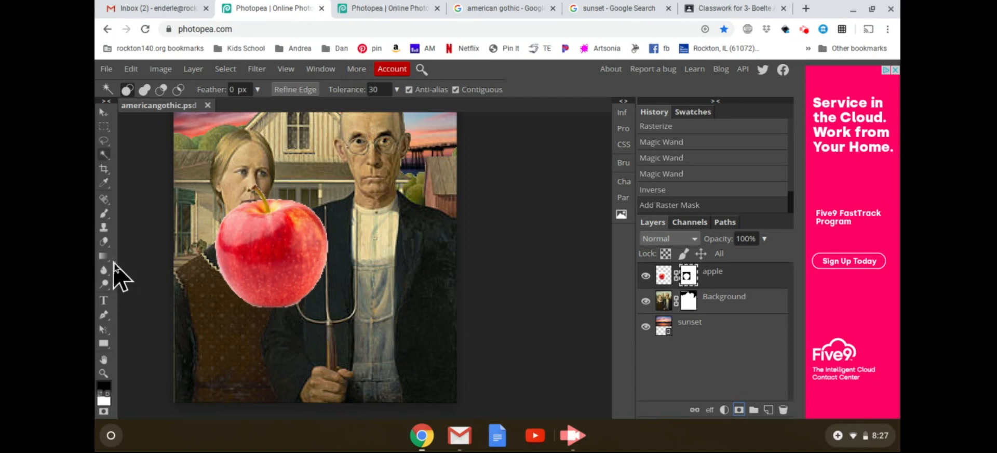
{"action": "left_click", "coordinate": [105, 213]}
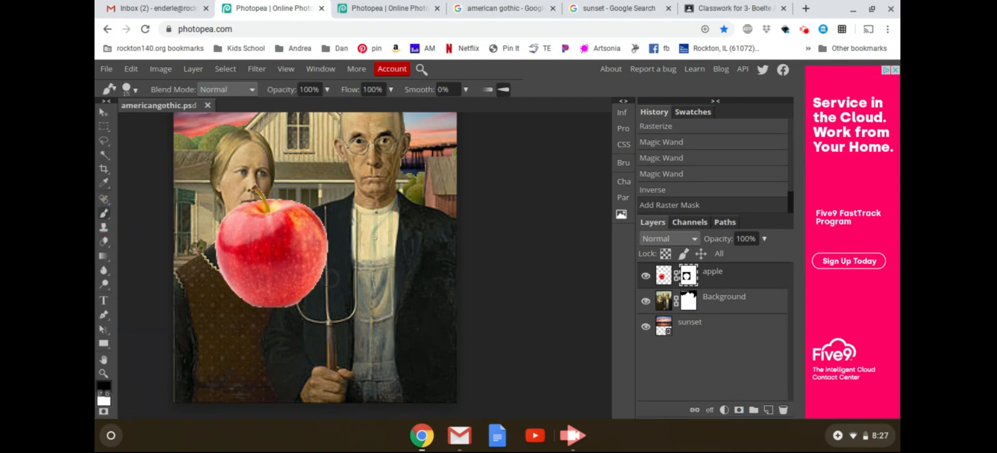
{"action": "scroll", "coordinate": [330, 279], "scroll_direction": "up", "scroll_amount": 5}
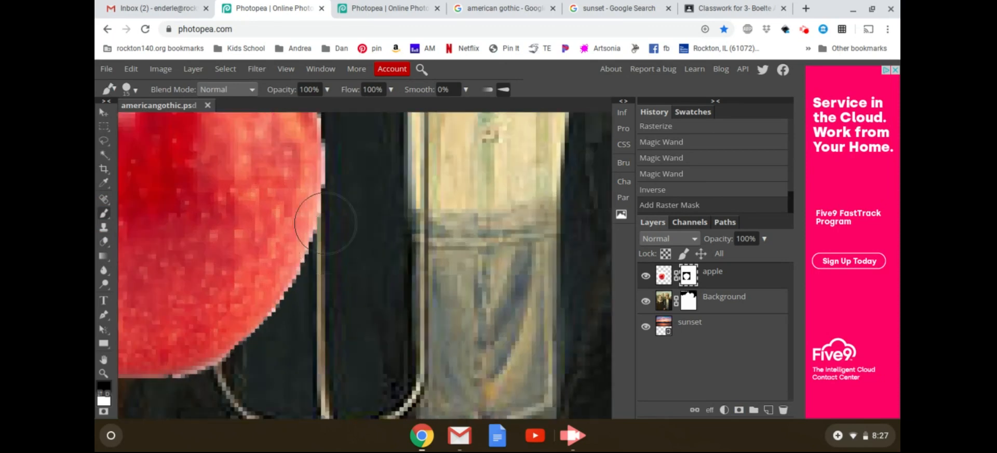
{"action": "left_click", "coordinate": [135, 91]}
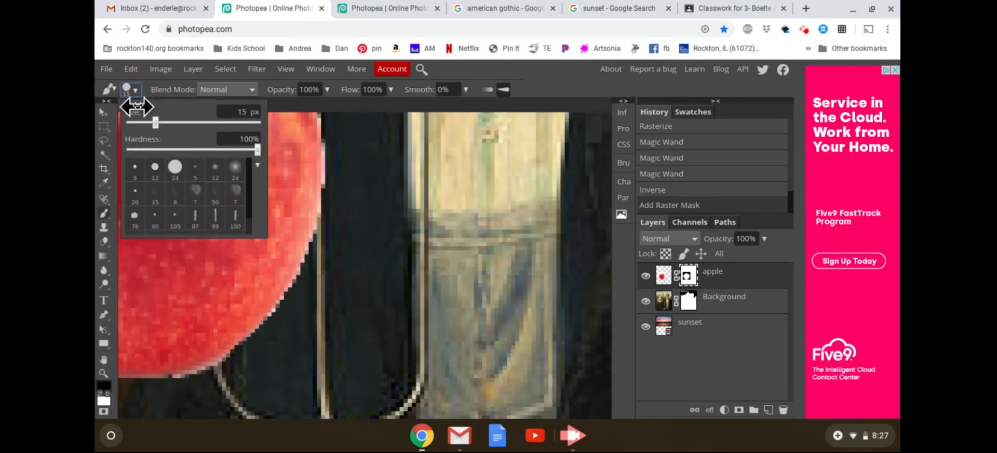
{"action": "left_click_drag", "start_coordinate": [155, 129], "coordinate": [142, 125]}
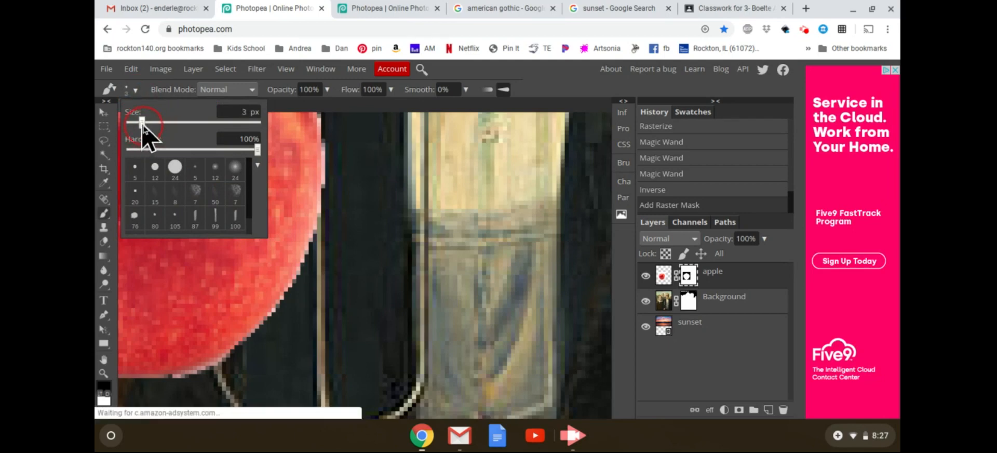
Try painting black on the apple's mask at its lower edge at full opacity, and undo the stroke.
{"action": "left_click", "coordinate": [311, 246]}
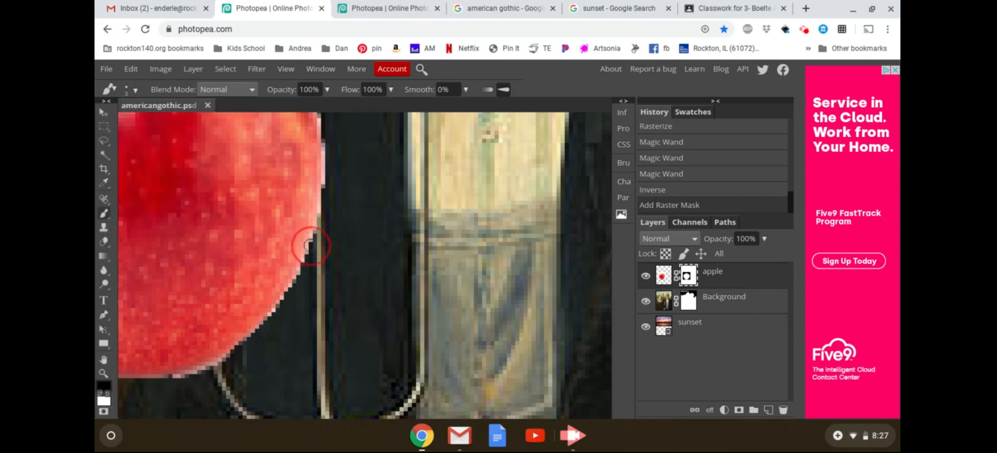
{"action": "mouse_move", "coordinate": [311, 240]}
{"action": "left_mouse_down"}
{"action": "mouse_move", "coordinate": [293, 257]}
{"action": "mouse_move", "coordinate": [316, 255]}
{"action": "left_mouse_up"}
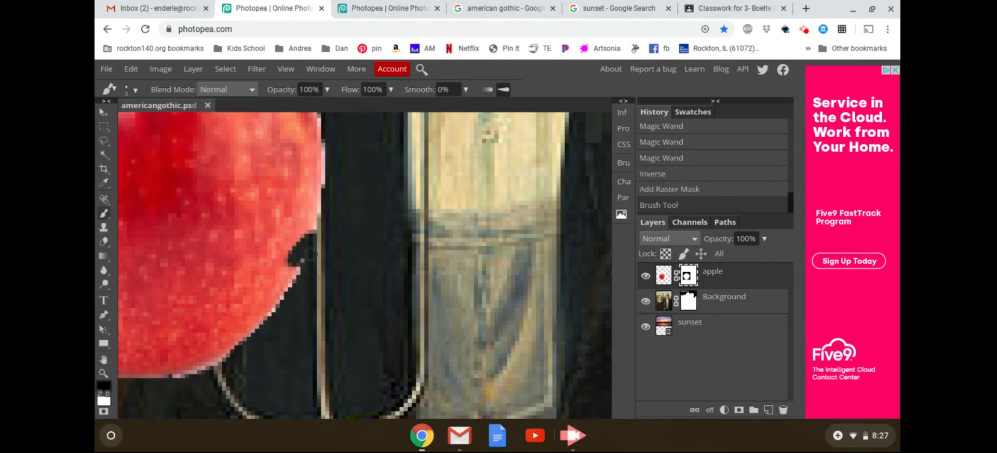
{"action": "key", "text": "ctrl+z"}
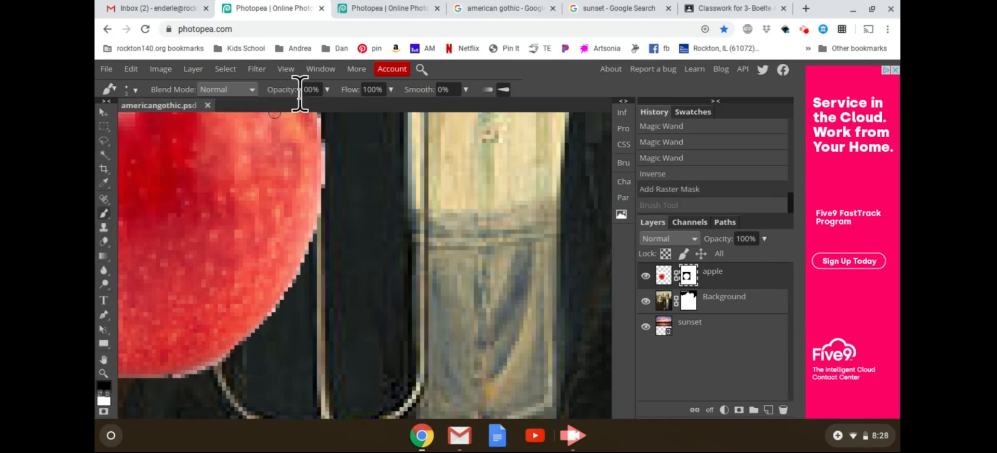
Set the brush opacity to 35% and paint black on the mask along the apple's edge beside the pitchfork to soften it.
{"action": "left_click", "coordinate": [327, 89]}
{"action": "left_click_drag", "start_coordinate": [324, 107], "coordinate": [293, 108]}
{"action": "mouse_move", "coordinate": [319, 214]}
{"action": "left_mouse_down"}
{"action": "mouse_move", "coordinate": [301, 265]}
{"action": "mouse_move", "coordinate": [328, 210]}
{"action": "mouse_move", "coordinate": [331, 196]}
{"action": "mouse_move", "coordinate": [322, 216]}
{"action": "mouse_move", "coordinate": [325, 150]}
{"action": "mouse_move", "coordinate": [328, 188]}
{"action": "left_mouse_up"}
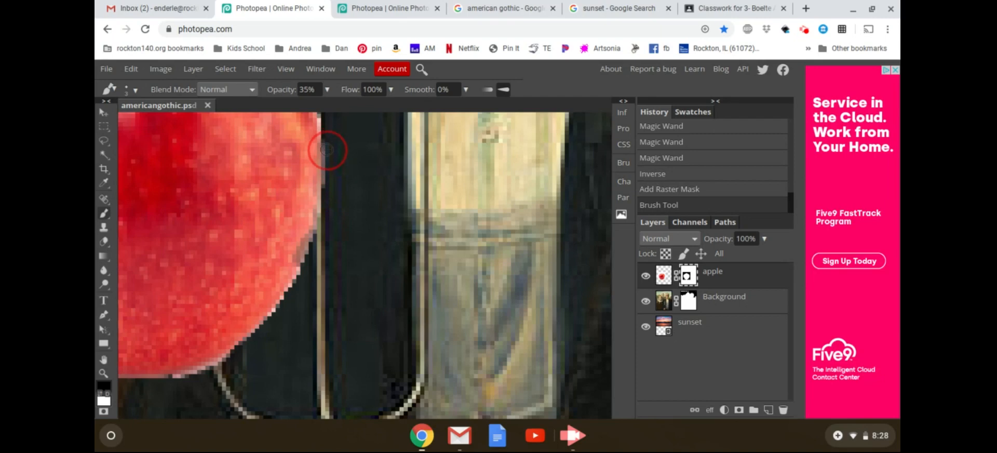
{"action": "mouse_move", "coordinate": [311, 254]}
{"action": "left_mouse_down"}
{"action": "mouse_move", "coordinate": [270, 304]}
{"action": "mouse_move", "coordinate": [274, 291]}
{"action": "left_mouse_up"}
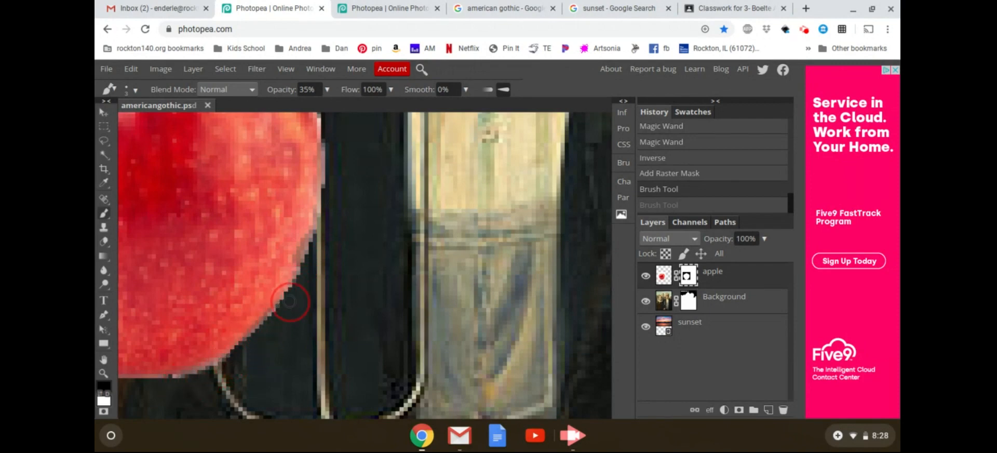
{"action": "left_click_drag", "start_coordinate": [319, 238], "coordinate": [327, 116]}
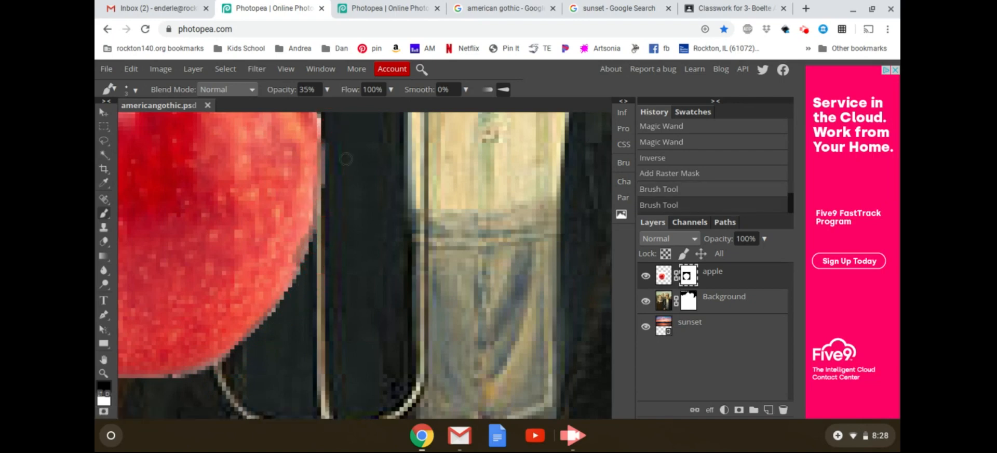
Enable transform controls for the apple layer, scale it proportionally to about 53%, and place it on top of the pitchfork.
{"action": "scroll", "coordinate": [345, 188], "scroll_direction": "right", "scroll_amount": 1}
{"action": "scroll", "coordinate": [345, 188], "scroll_direction": "right", "scroll_amount": 1}
{"action": "scroll", "coordinate": [337, 206], "scroll_direction": "down", "scroll_amount": 5}
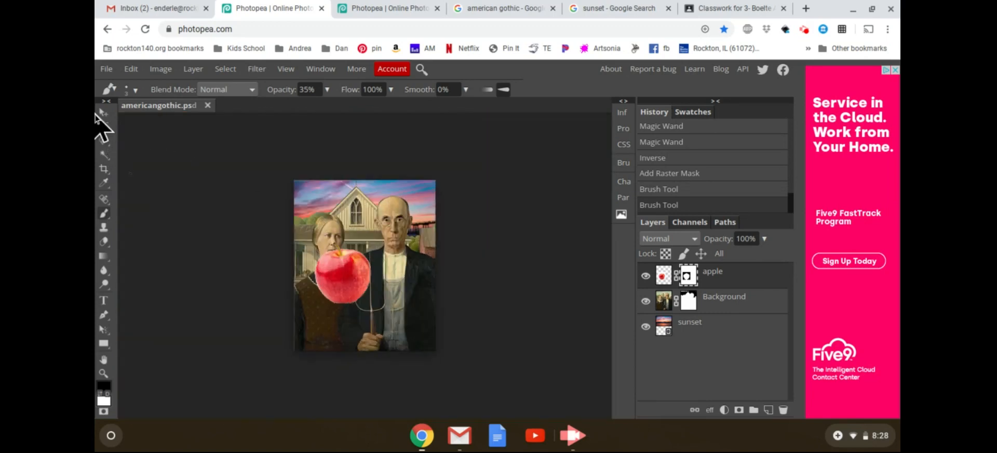
{"action": "left_click", "coordinate": [105, 123]}
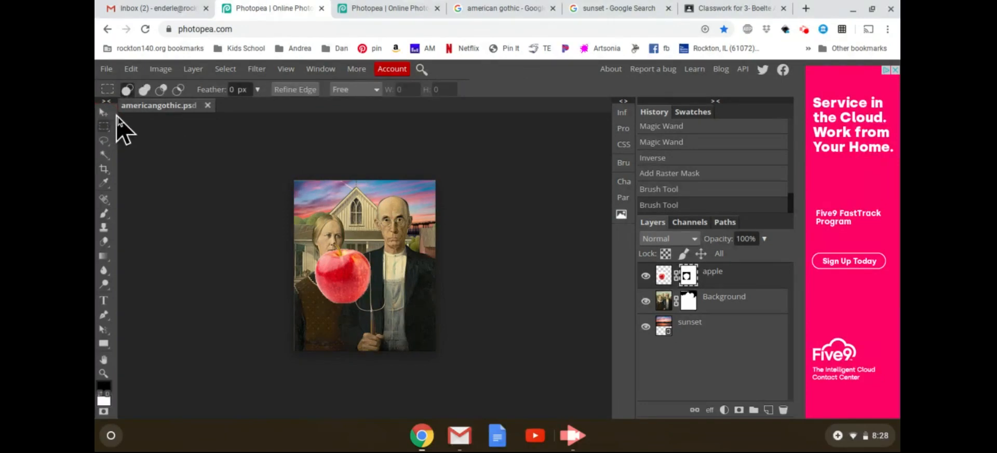
{"action": "left_click", "coordinate": [104, 111]}
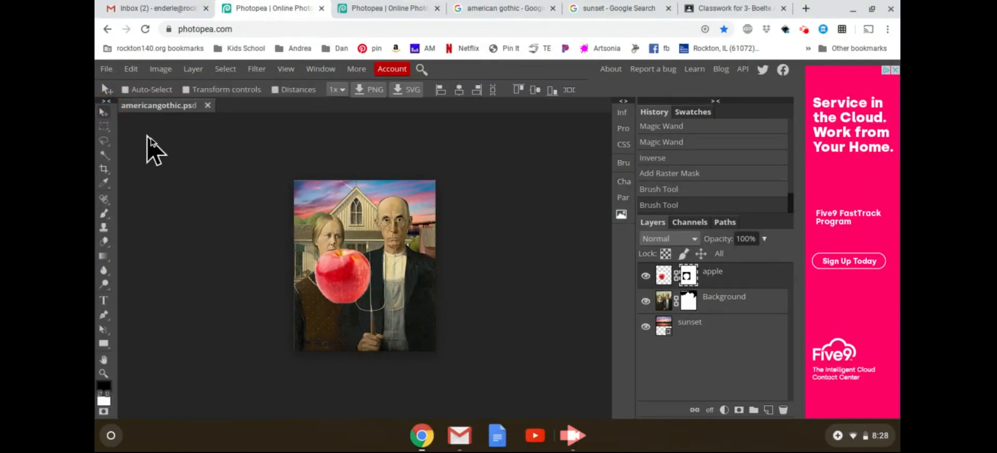
{"action": "left_click", "coordinate": [645, 300]}
{"action": "left_click", "coordinate": [186, 89]}
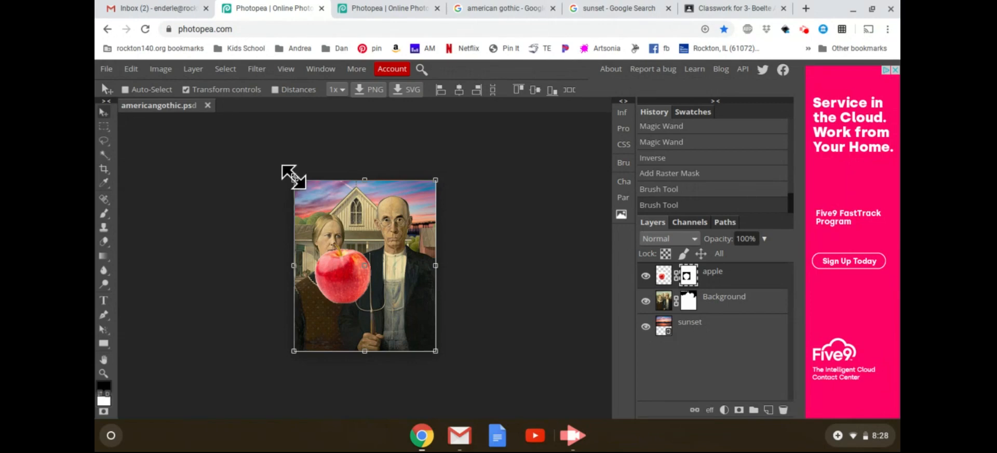
{"action": "left_click_drag", "start_coordinate": [294, 179], "coordinate": [351, 248]}
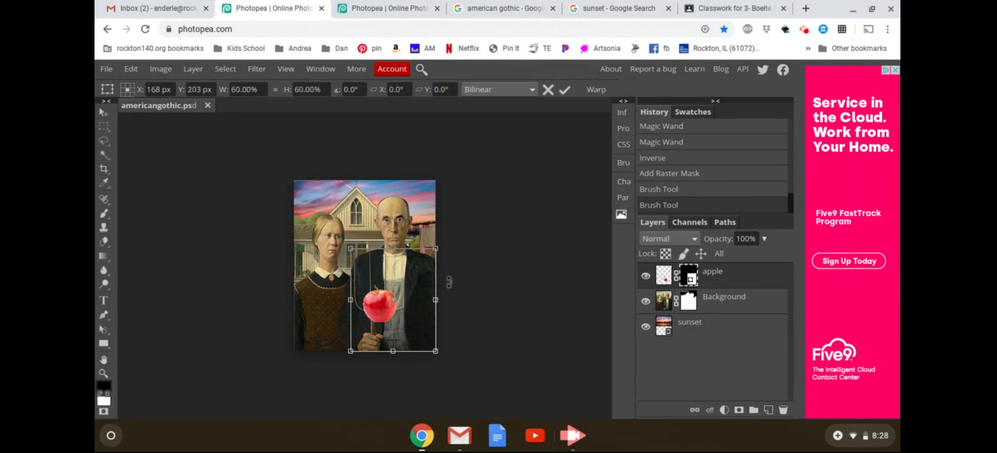
{"action": "left_click_drag", "start_coordinate": [379, 310], "coordinate": [371, 270]}
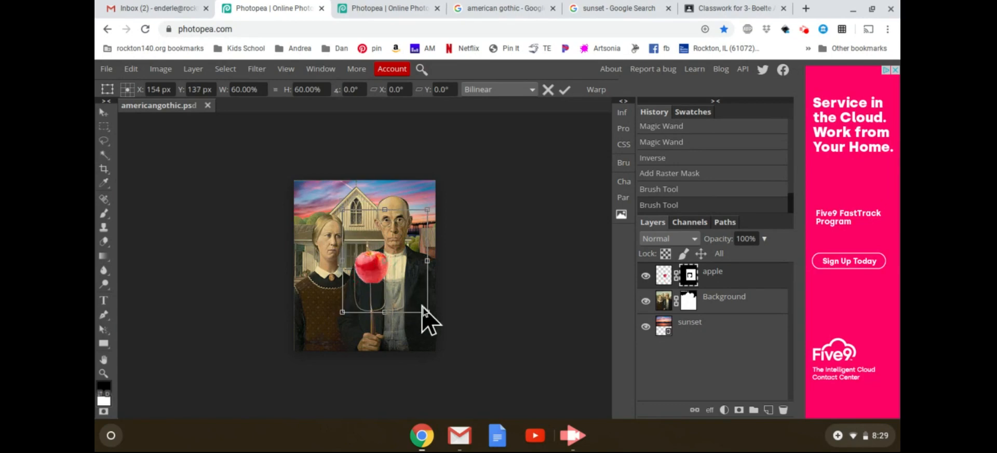
{"action": "left_click_drag", "start_coordinate": [422, 311], "coordinate": [373, 272]}
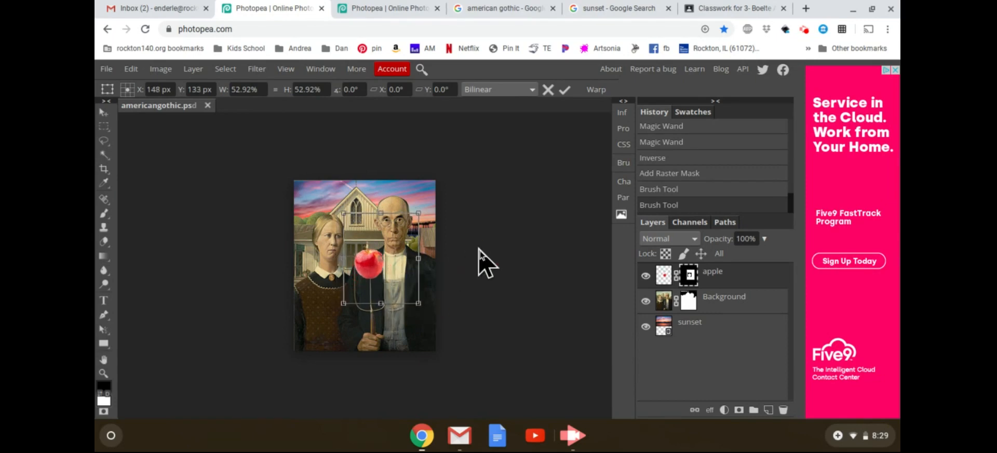
Step back to the last brush stroke in the history, restore the apple's Free Transform, and turn off the transform controls.
{"action": "left_click", "coordinate": [672, 176]}
{"action": "left_click", "coordinate": [668, 205]}
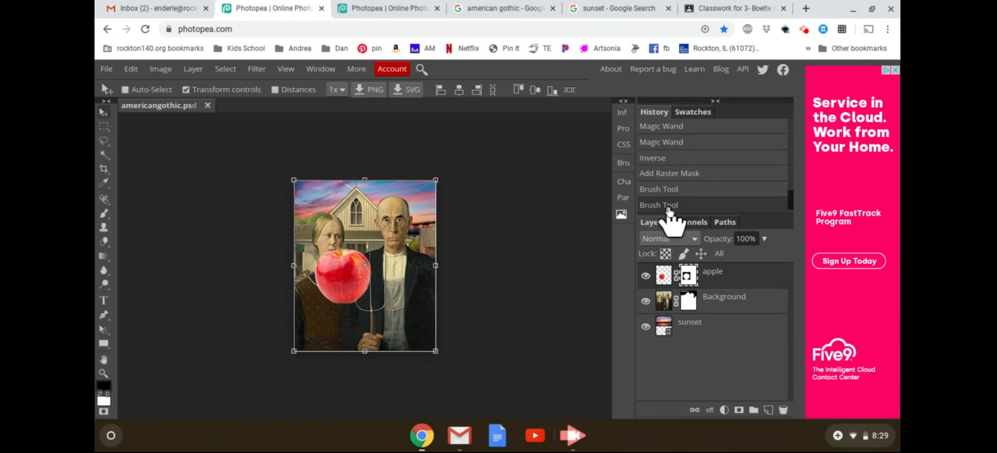
{"action": "scroll", "coordinate": [670, 210], "scroll_direction": "down", "scroll_amount": 1}
{"action": "left_click", "coordinate": [669, 206]}
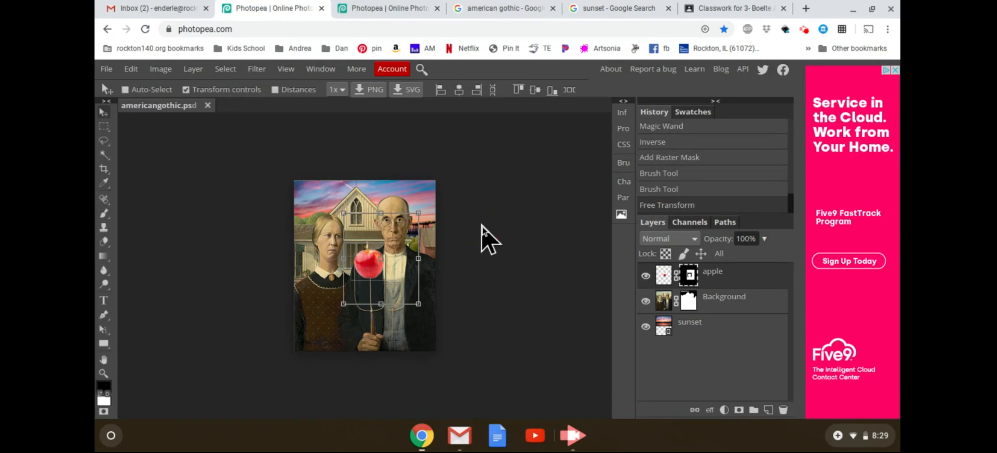
{"action": "left_click", "coordinate": [186, 90]}
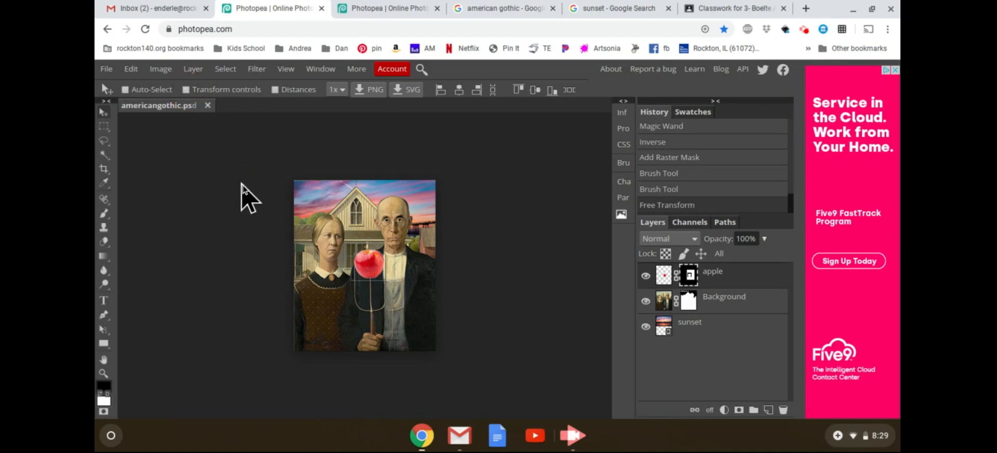
Place the file dragon flying.png from Downloads into the painting as a new layer.
{"action": "scroll", "coordinate": [360, 262], "scroll_direction": "up", "scroll_amount": 2}
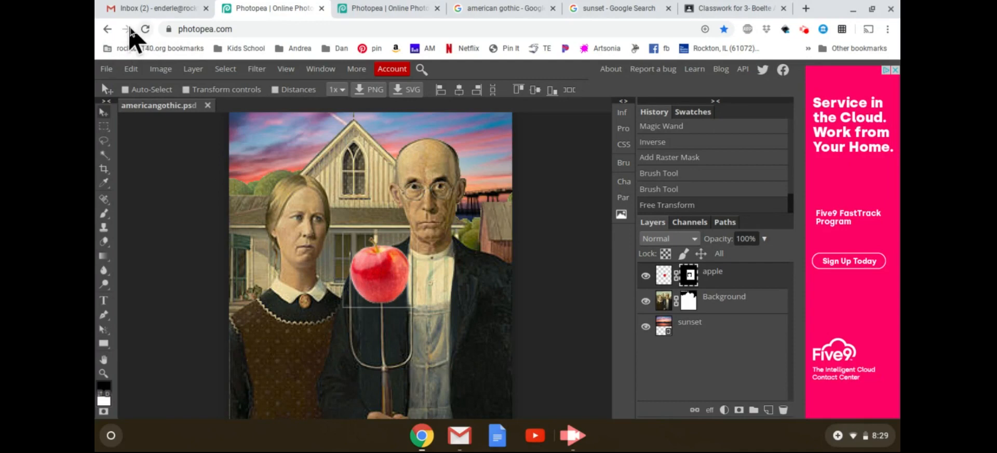
{"action": "left_click", "coordinate": [104, 71]}
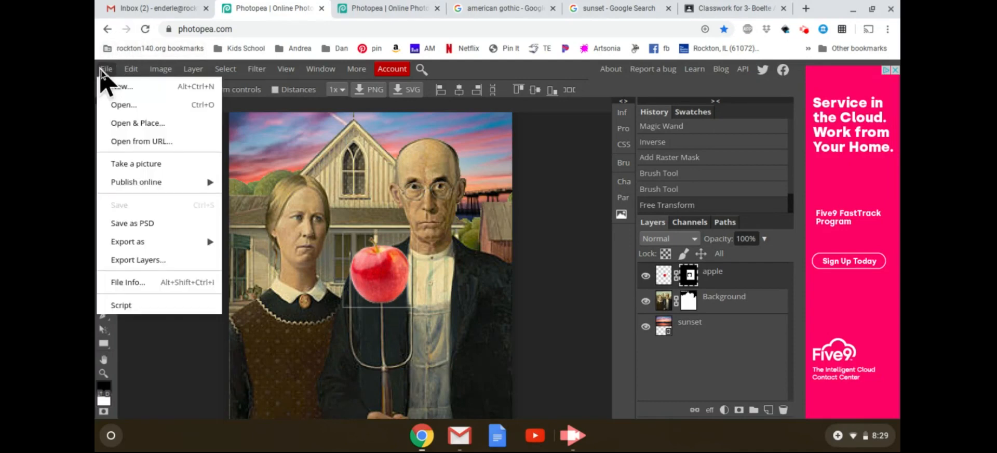
{"action": "left_click", "coordinate": [165, 128]}
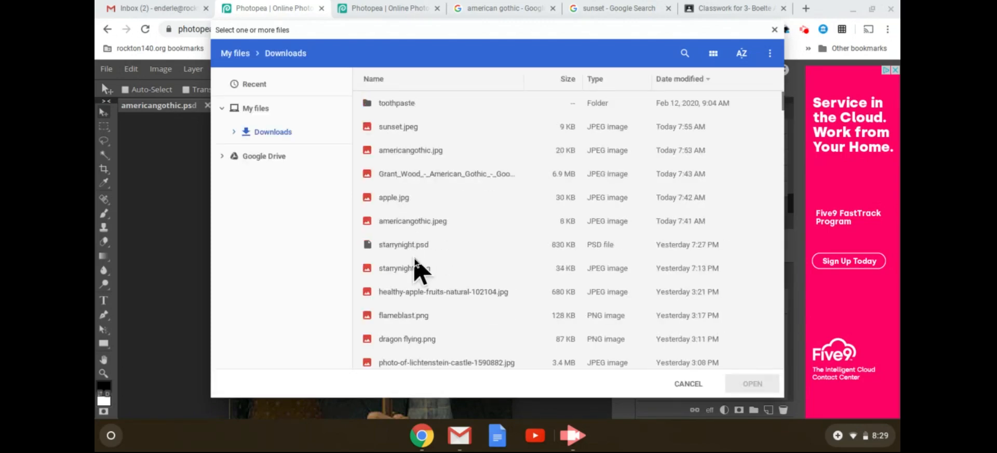
{"action": "double_click", "coordinate": [411, 338]}
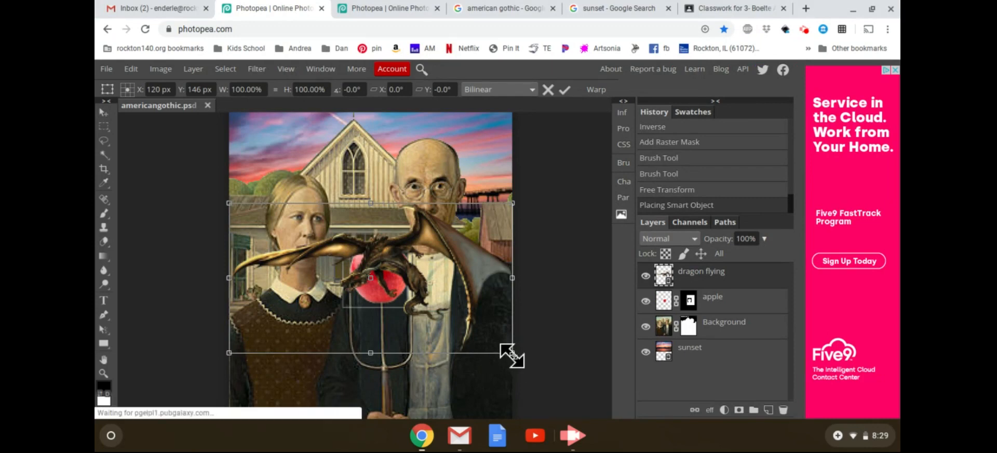
Scale the dragon proportionally to about 38% and move it into the sky above the man's head.
{"action": "left_click_drag", "start_coordinate": [512, 355], "coordinate": [370, 272]}
{"action": "left_click_drag", "start_coordinate": [333, 229], "coordinate": [483, 123]}
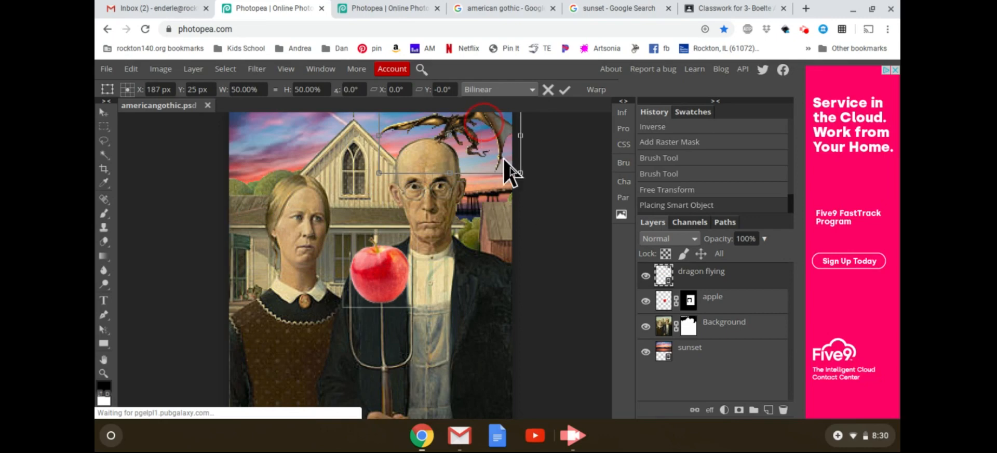
{"action": "left_click_drag", "start_coordinate": [519, 173], "coordinate": [485, 126]}
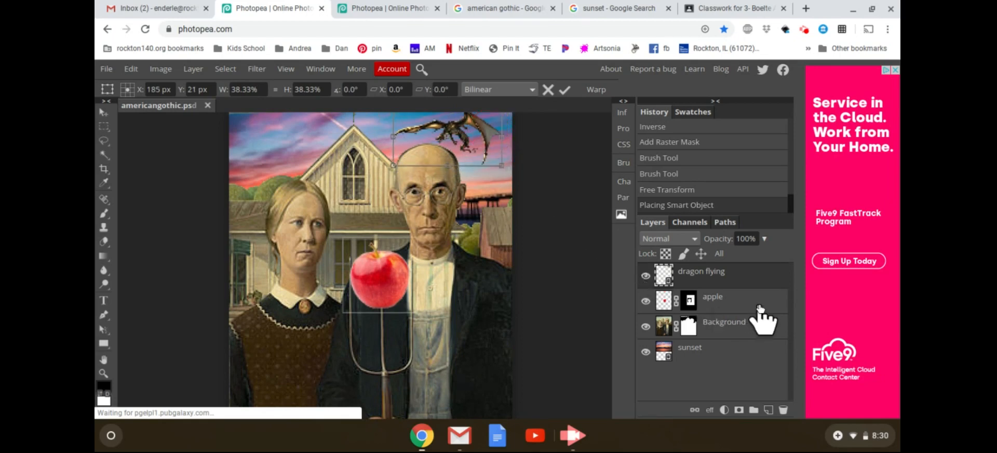
Move the dragon into the sky above the woman, scale it to about 33%, and apply the transform.
{"action": "scroll", "coordinate": [524, 249], "scroll_direction": "up", "scroll_amount": 2}
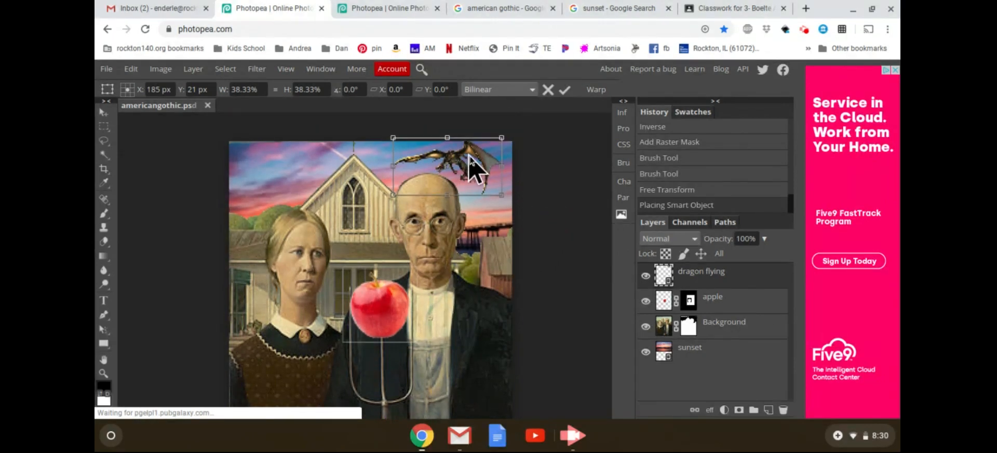
{"action": "left_click_drag", "start_coordinate": [452, 160], "coordinate": [298, 162]}
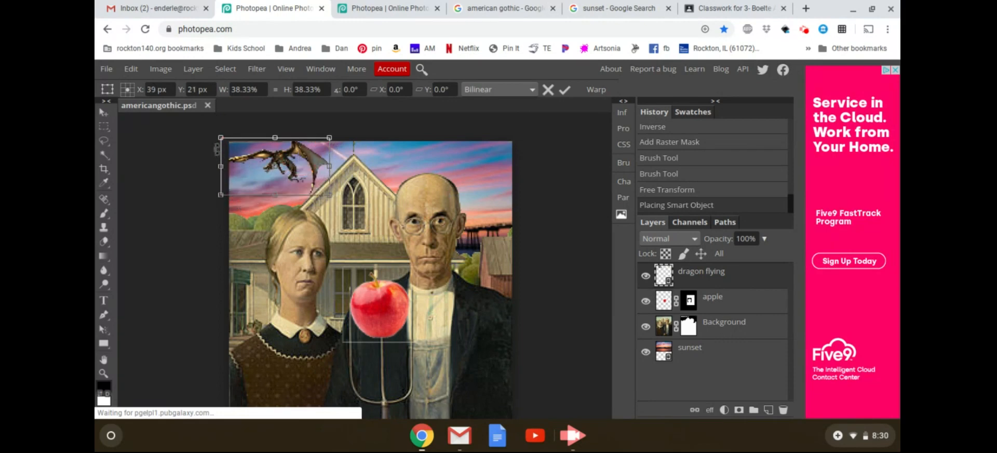
{"action": "left_click_drag", "start_coordinate": [220, 136], "coordinate": [236, 146]}
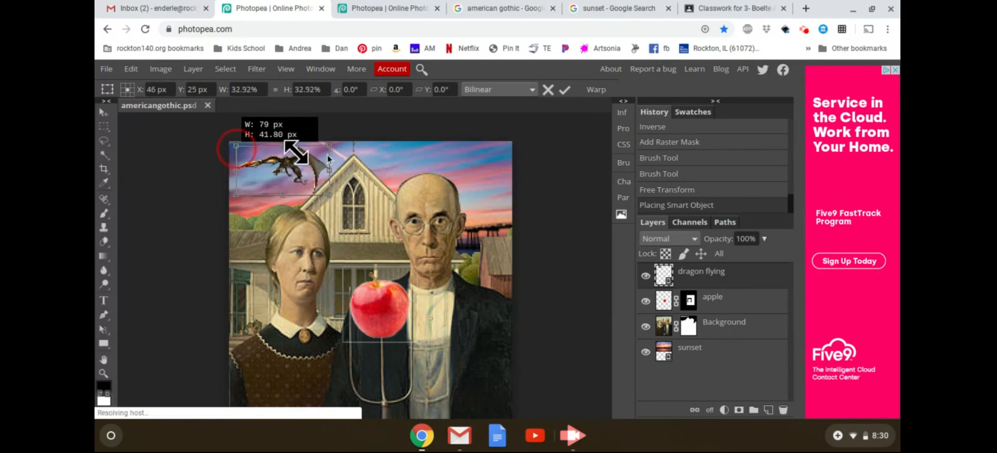
{"action": "left_click_drag", "start_coordinate": [323, 179], "coordinate": [304, 167]}
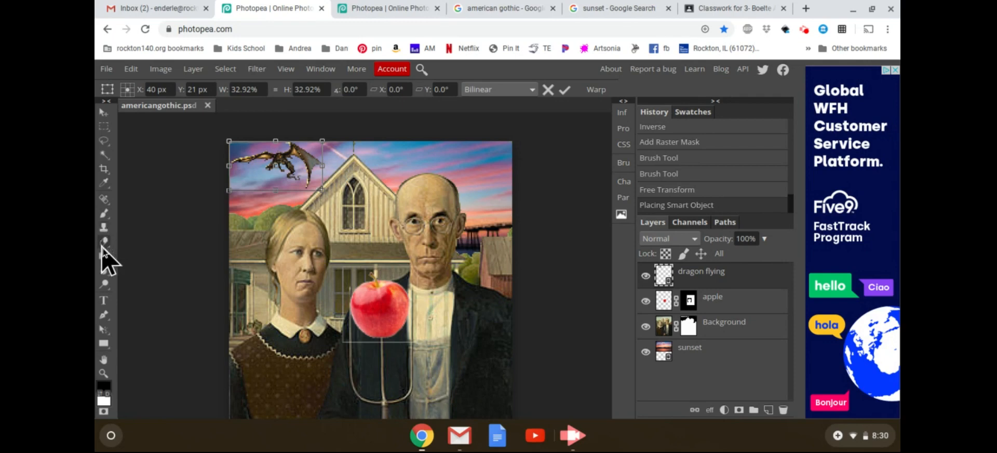
{"action": "left_click", "coordinate": [107, 305]}
{"action": "left_click", "coordinate": [564, 93]}
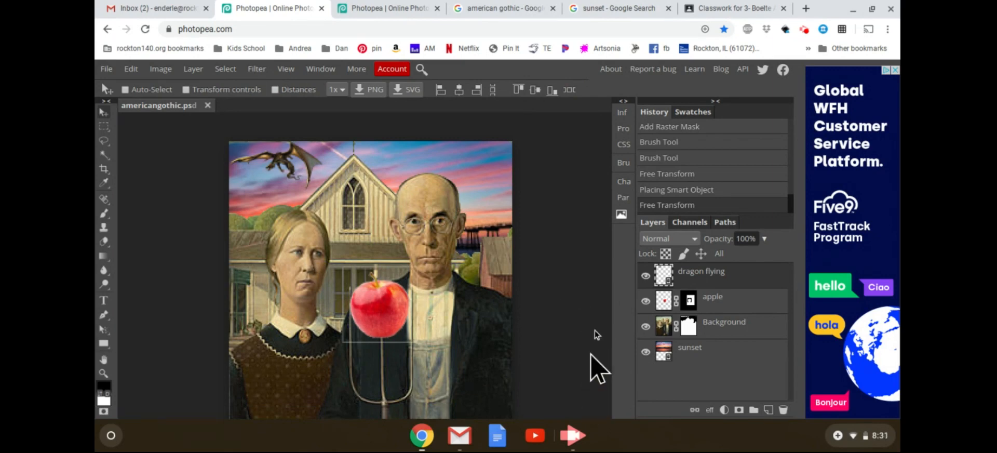
{"action": "left_click", "coordinate": [573, 435]}
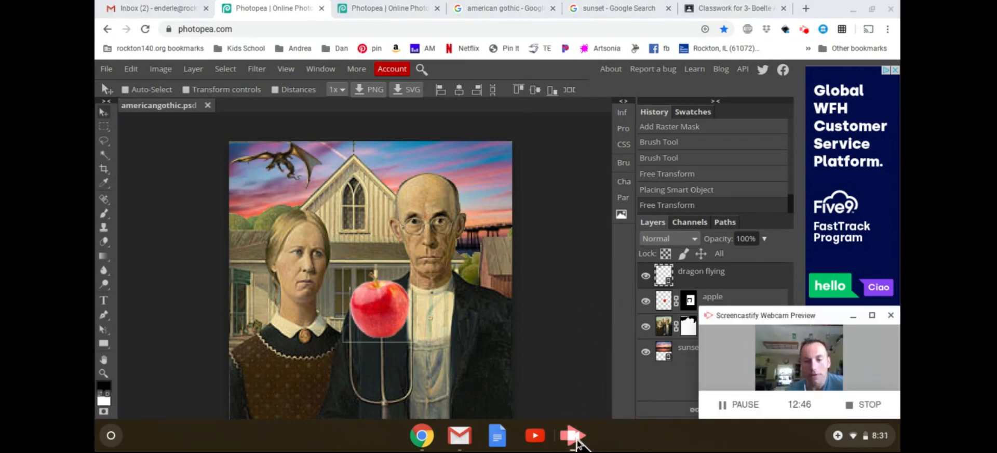